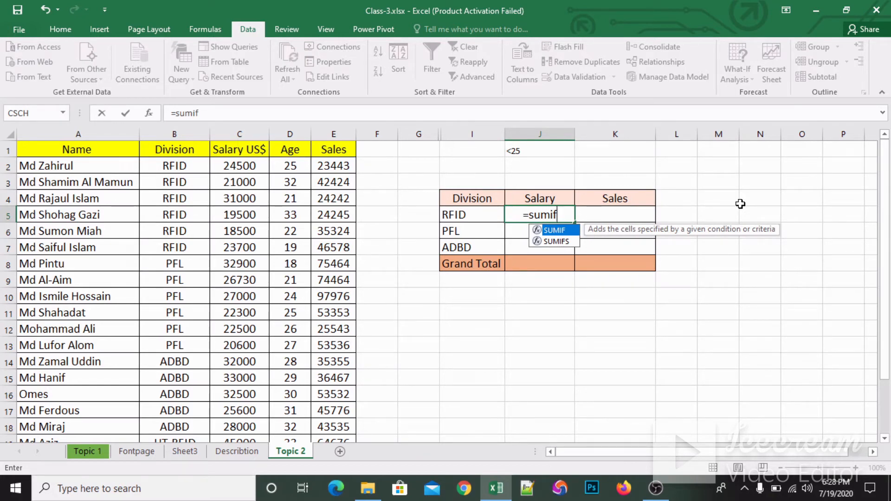
Step: Complete the RFID salary formula in J5 as =SUMIF(B:B,I5,C:C), totalling column C where column B matches I5
{"action": "key", "text": "Tab"}
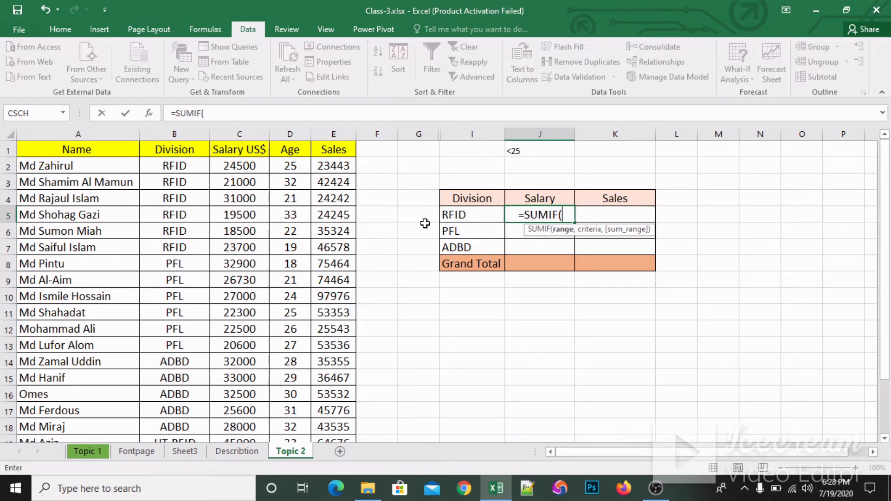
{"action": "left_click", "coordinate": [181, 133]}
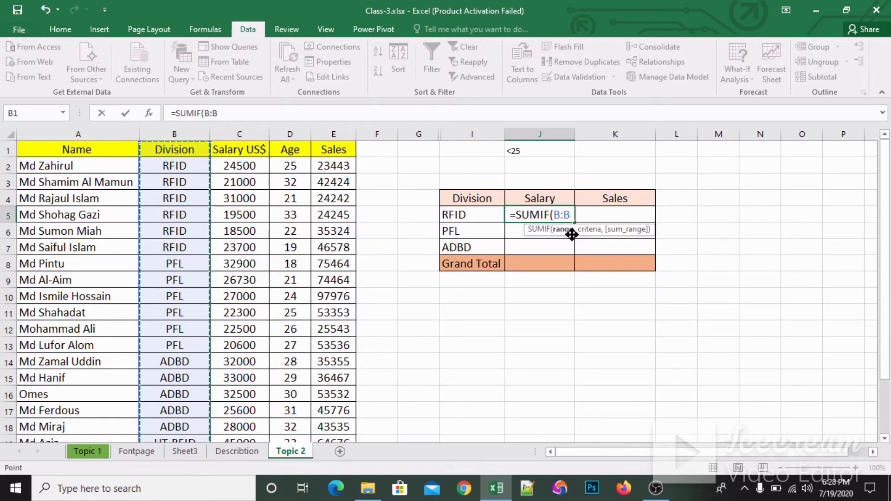
{"action": "type", "text": ","}
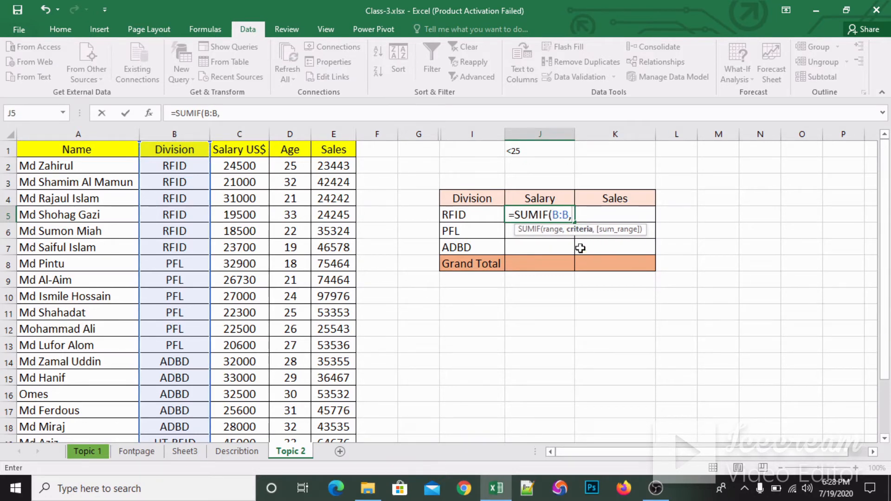
{"action": "left_click", "coordinate": [472, 217]}
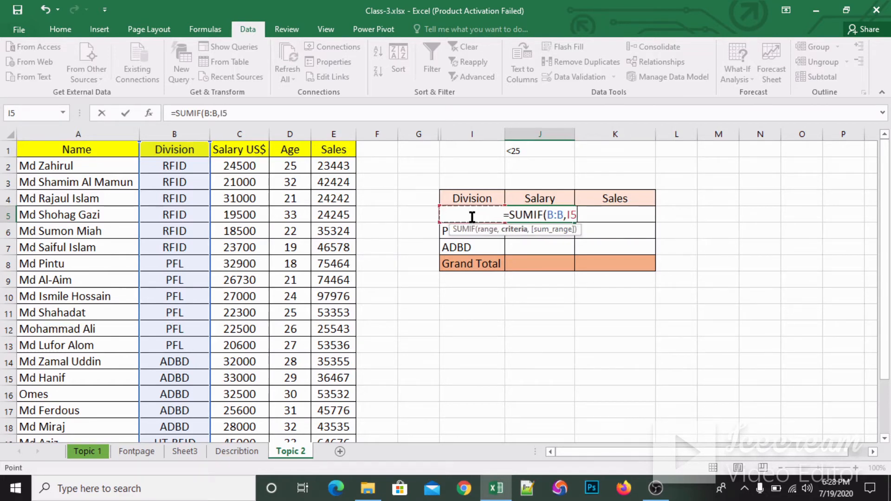
{"action": "type", "text": ","}
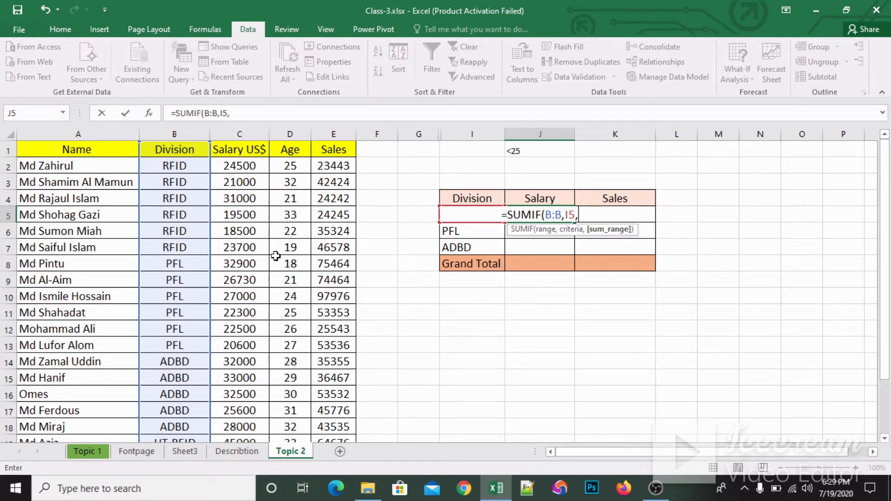
{"action": "left_click", "coordinate": [241, 129]}
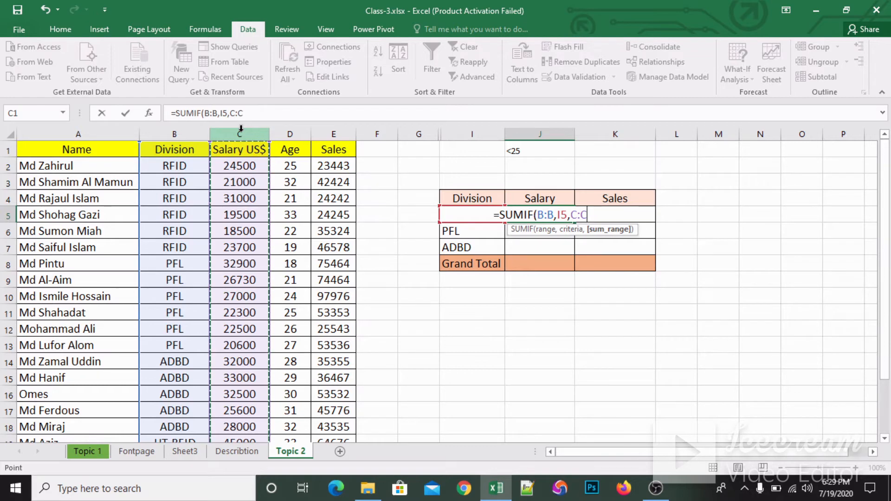
{"action": "key", "text": "Return"}
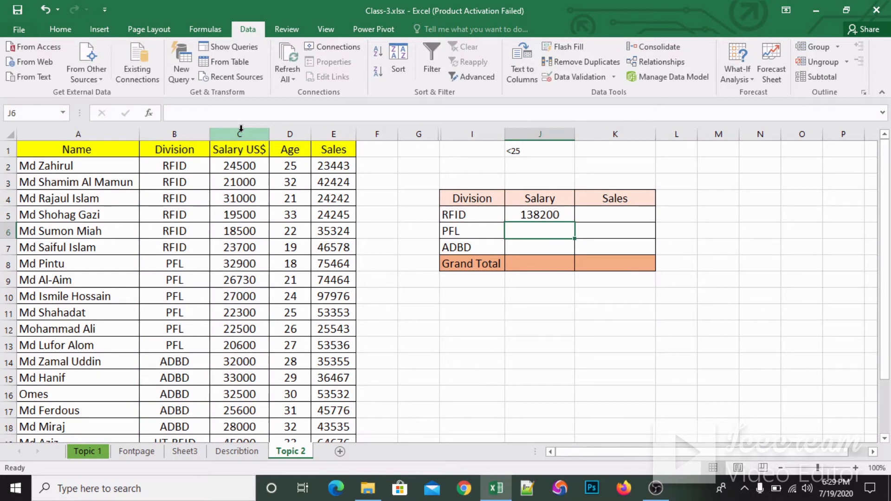
Step: Check the RFID salary total in J5 against the sum of salaries C2:C7 and review its formula
{"action": "left_click", "coordinate": [476, 217]}
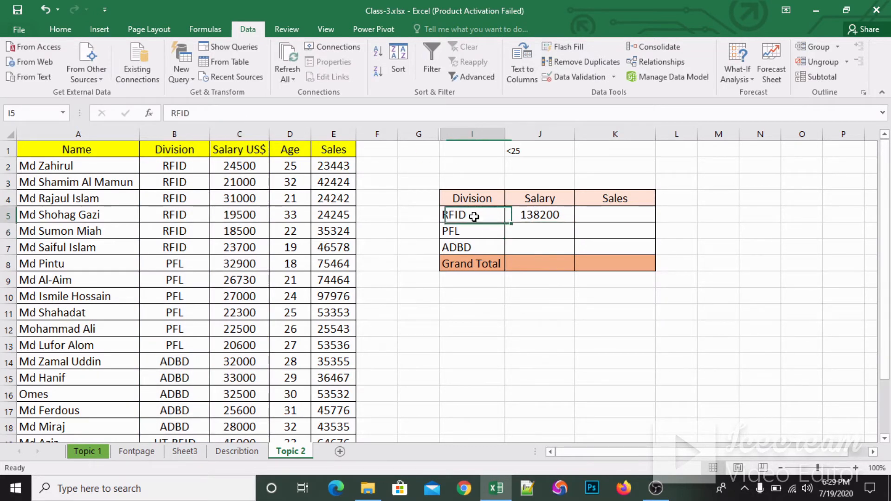
{"action": "left_click", "coordinate": [546, 220]}
{"action": "left_click", "coordinate": [466, 209]}
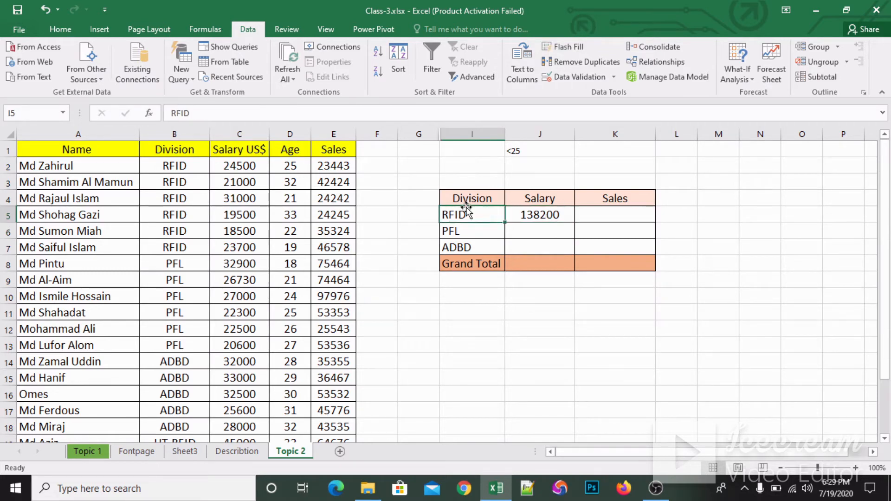
{"action": "left_click", "coordinate": [540, 215]}
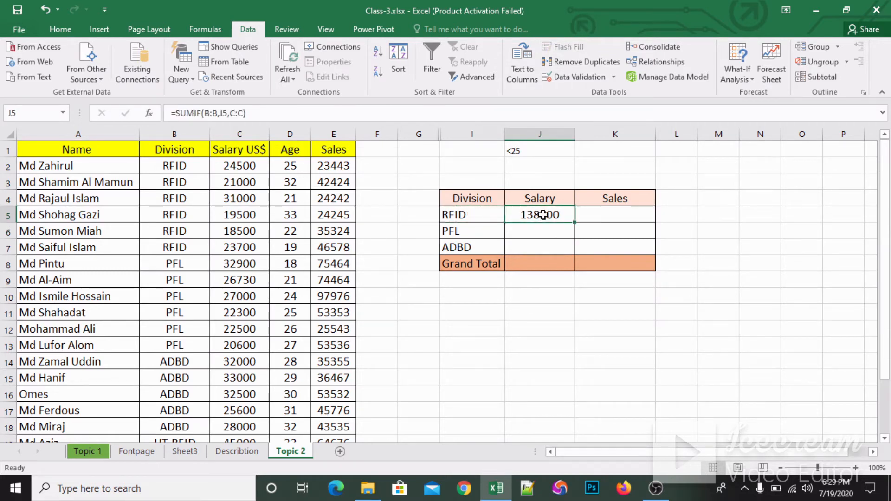
{"action": "left_click", "coordinate": [235, 165]}
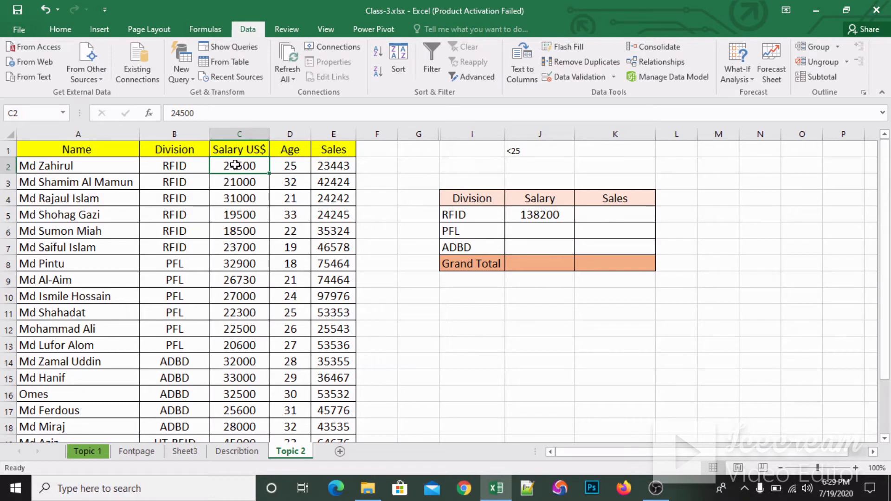
{"action": "left_click_drag", "start_coordinate": [236, 165], "coordinate": [233, 241]}
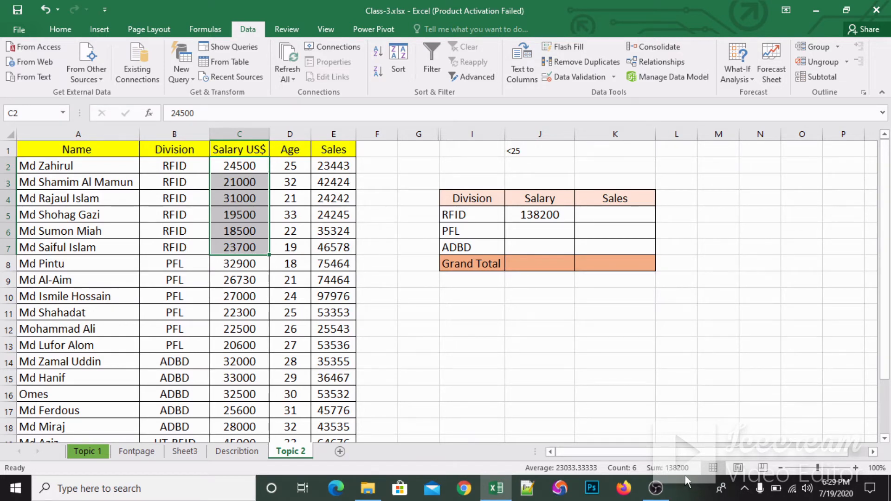
{"action": "double_click", "coordinate": [536, 212]}
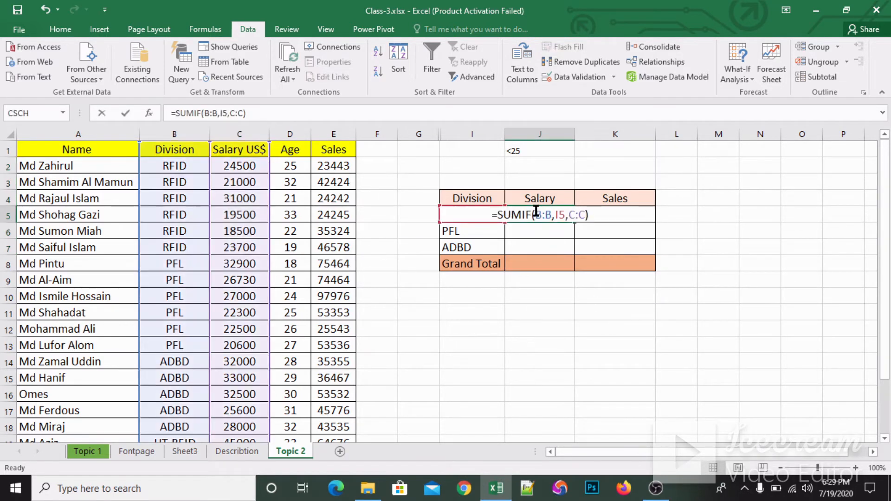
{"action": "key", "text": "Escape"}
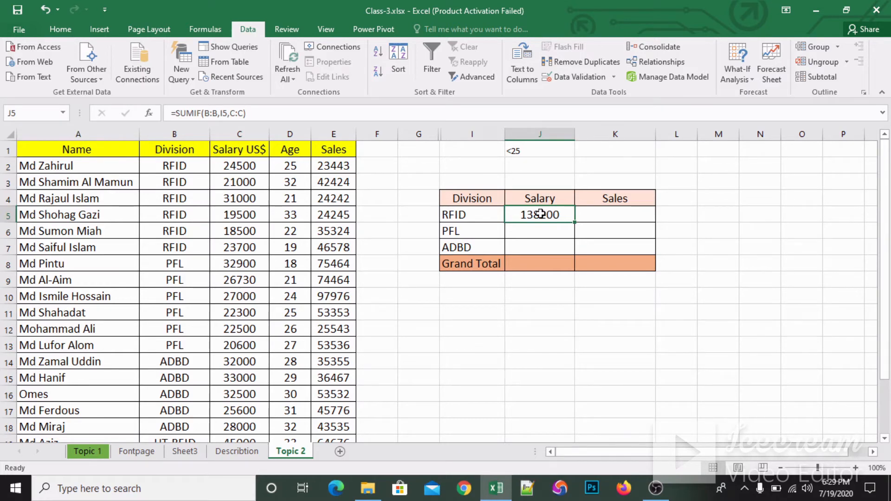
{"action": "key", "text": "shift+Down"}
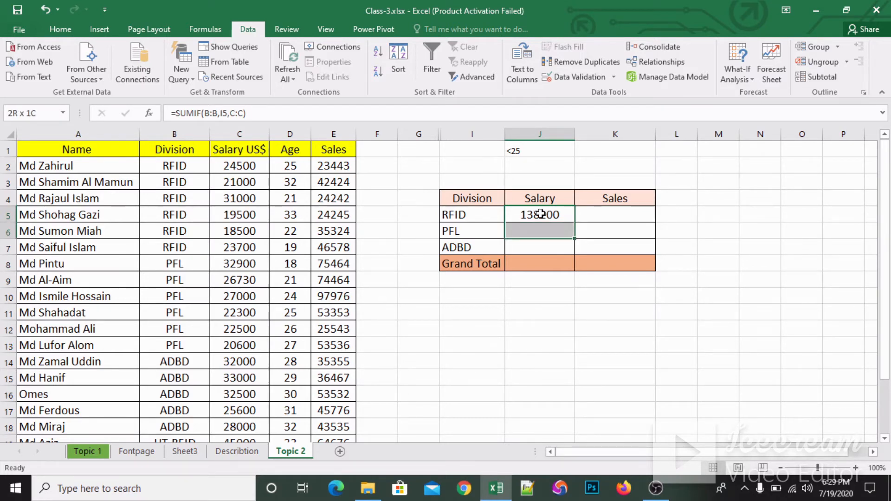
{"action": "key", "text": "shift+Down"}
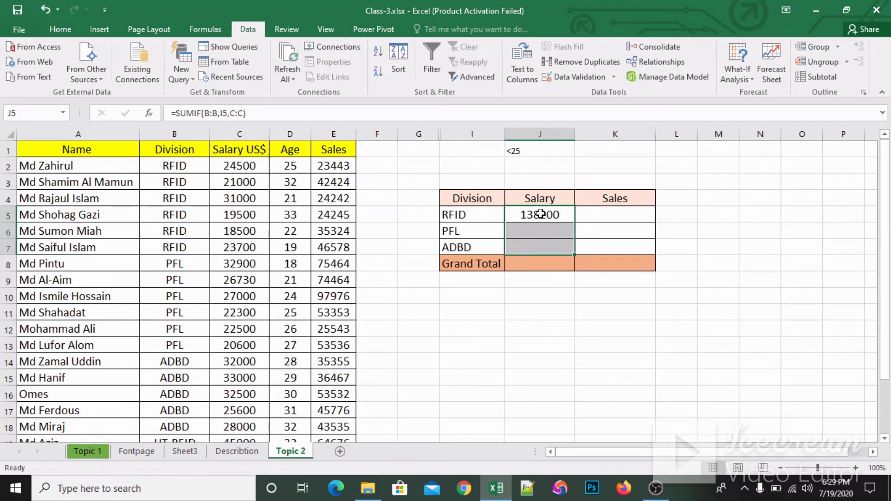
{"action": "key", "text": "shift+Up"}
{"action": "key", "text": "shift+Up"}
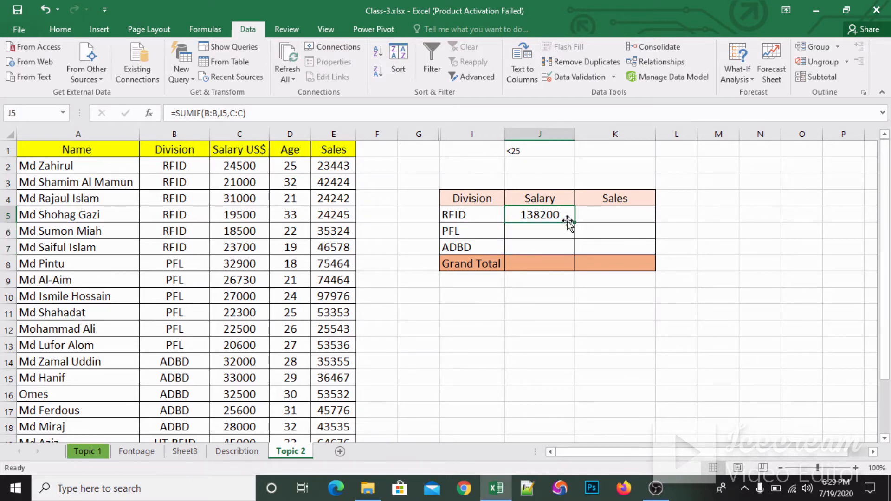
{"action": "left_click_drag", "start_coordinate": [574, 222], "coordinate": [575, 247]}
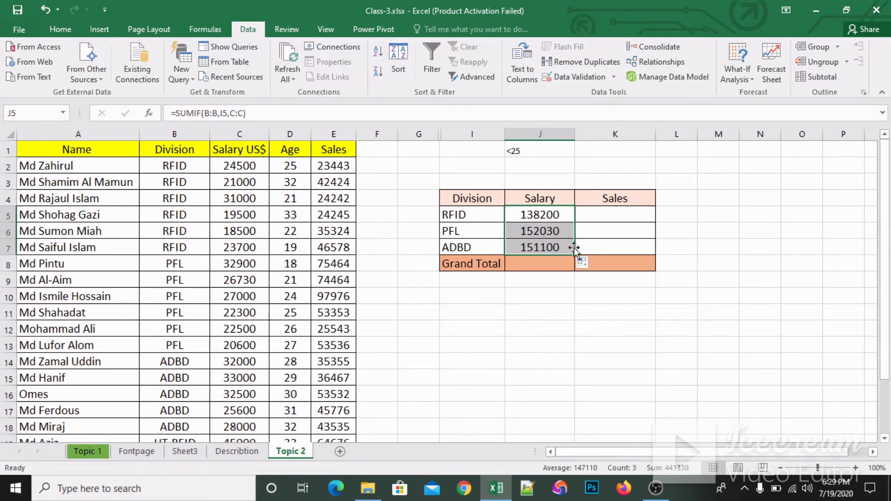
{"action": "key", "text": "ctrl+z"}
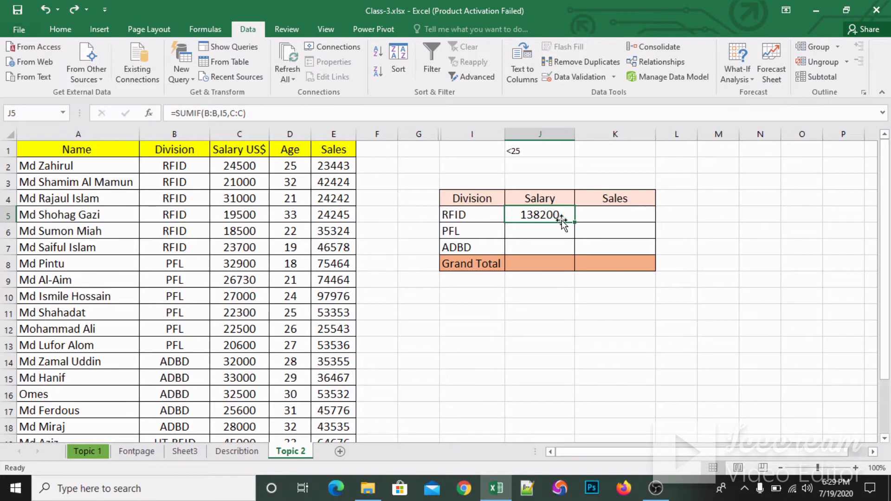
Step: Fill the SUMIF formula from J5 down to the PFL and ADBD rows and inspect the copied formulas
{"action": "left_click_drag", "start_coordinate": [562, 222], "coordinate": [659, 240]}
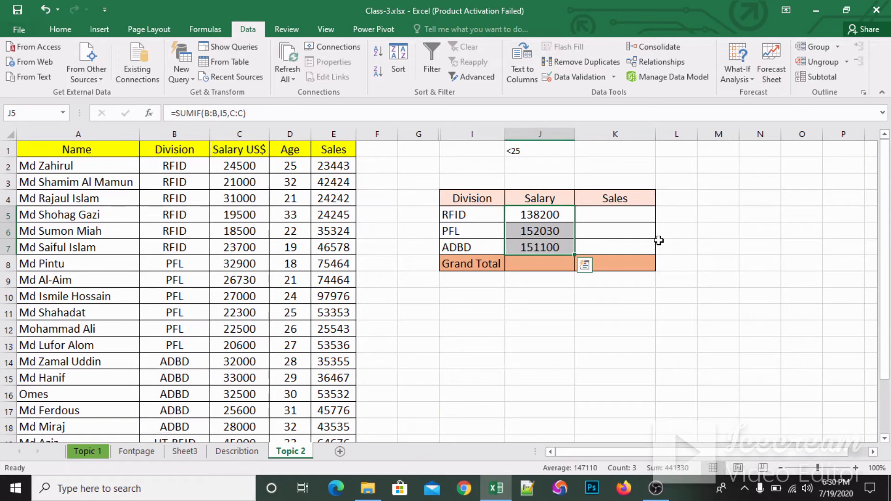
{"action": "left_click", "coordinate": [537, 229]}
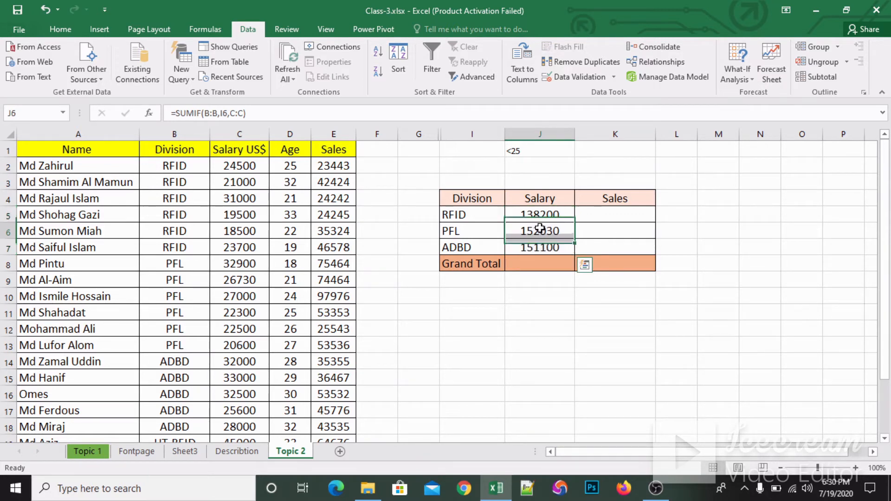
{"action": "left_click", "coordinate": [543, 249]}
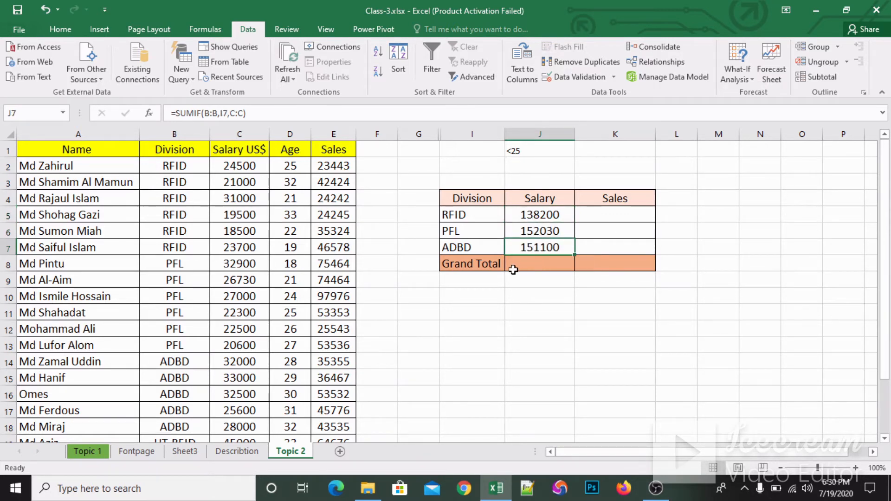
Step: Sum the three division salaries in the Grand Total row with =SUM(J5:J7) in J8
{"action": "left_click_drag", "start_coordinate": [487, 263], "coordinate": [516, 264]}
{"action": "left_click", "coordinate": [528, 264]}
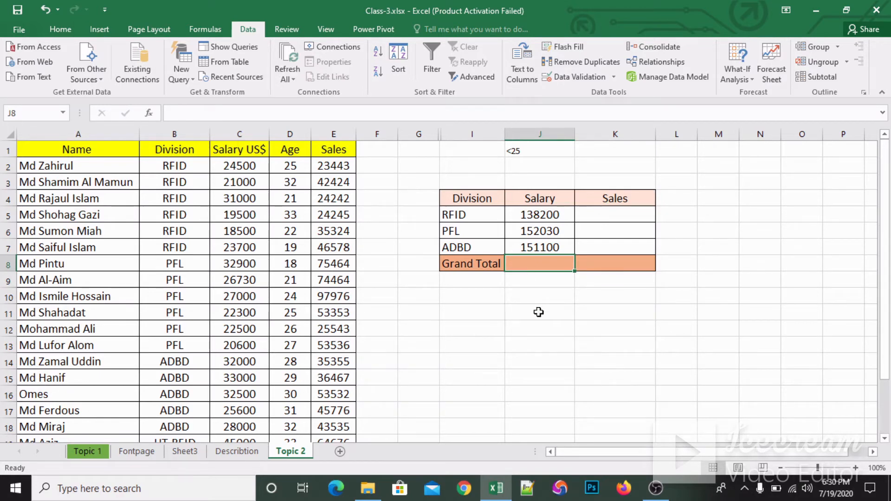
{"action": "key", "text": "alt+equal"}
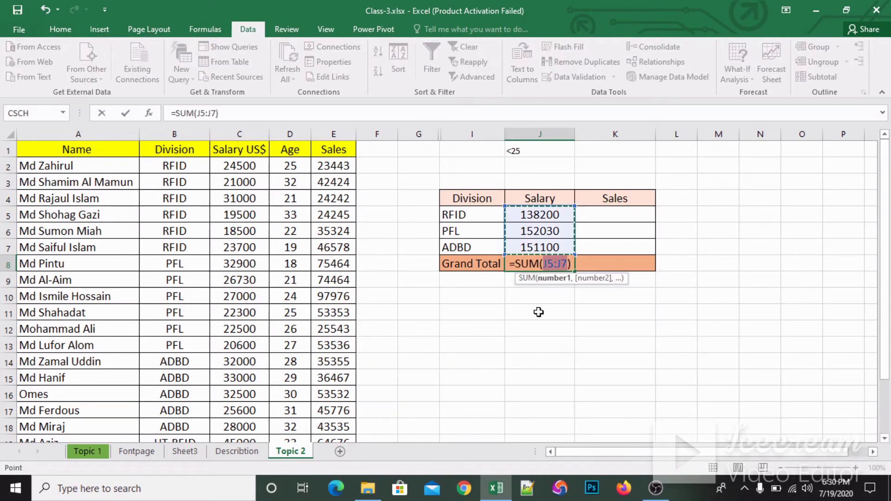
{"action": "key", "text": "Return"}
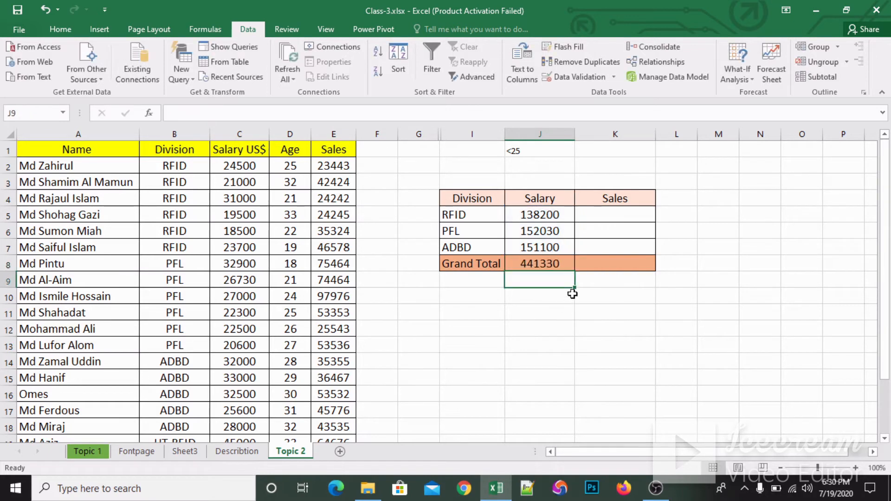
{"action": "left_click", "coordinate": [546, 260]}
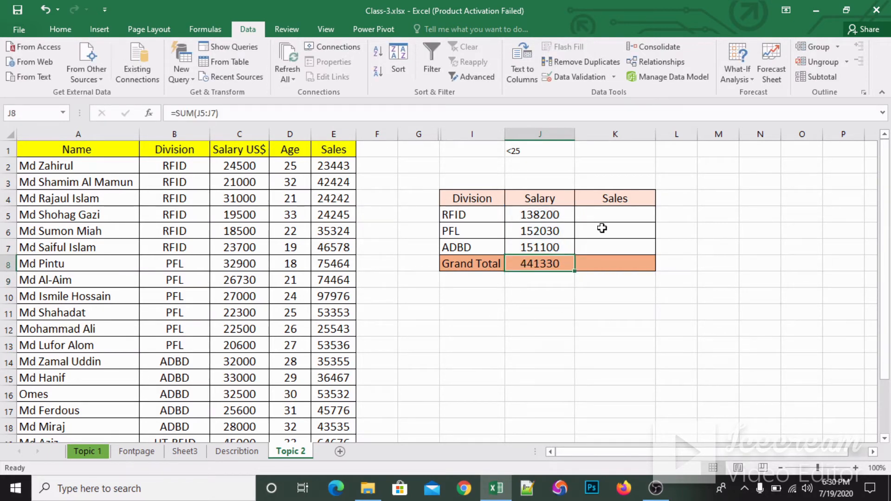
Step: Enter the label "Sumifs" in K3 above the Sales header of the summary table
{"action": "left_click", "coordinate": [613, 212]}
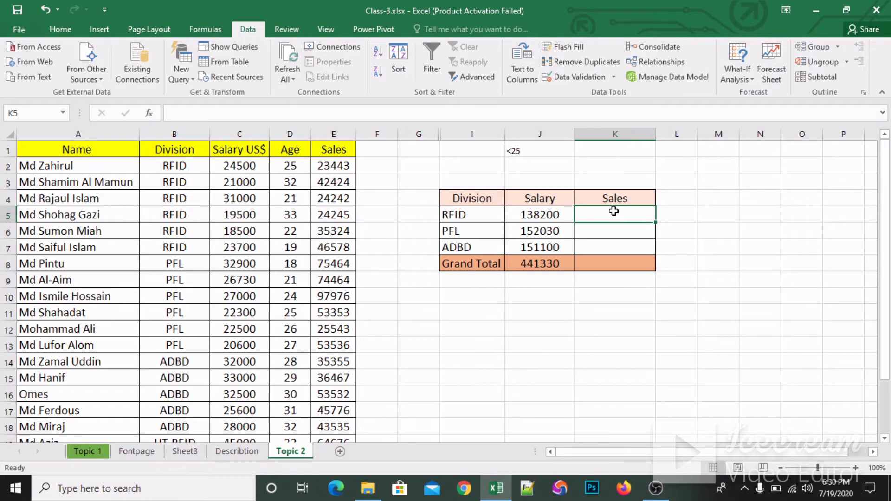
{"action": "left_click", "coordinate": [620, 178]}
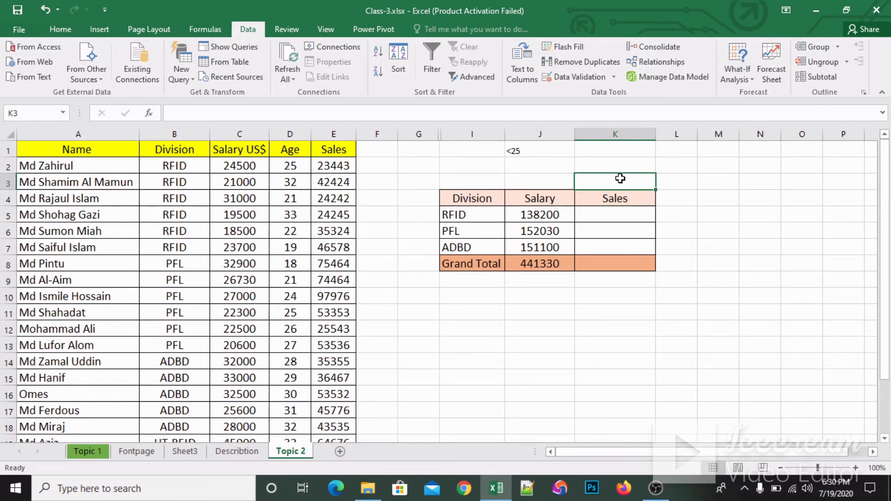
{"action": "type", "text": "Sum"}
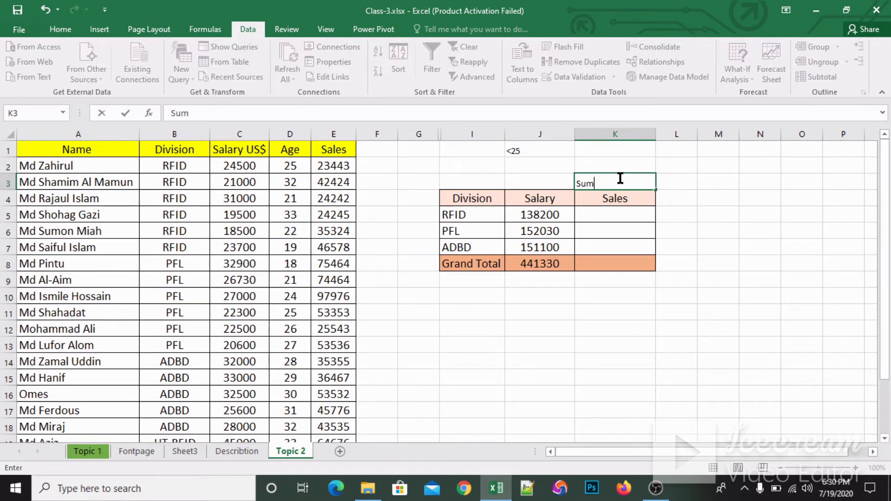
{"action": "type", "text": "ifs"}
{"action": "key", "text": "Return"}
{"action": "key", "text": "Return"}
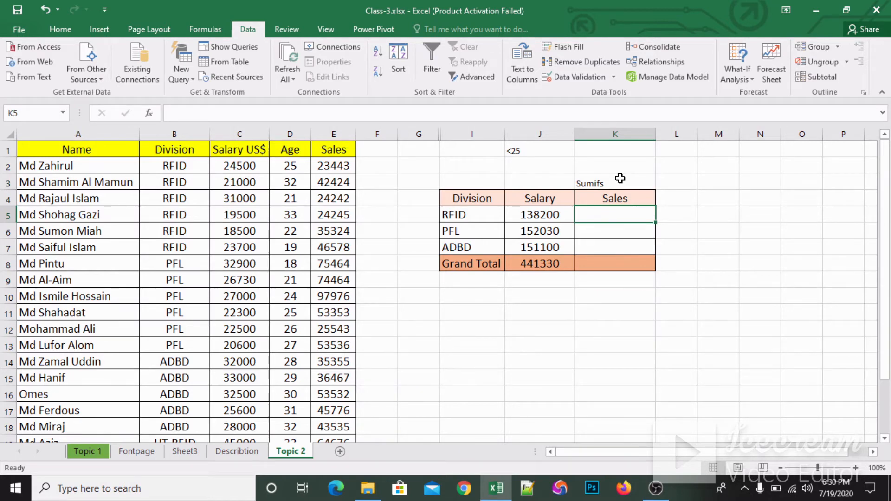
Step: Examine the RFID criterion in I5, the <25 criterion in J1, the result cell K5 and the Sales column E
{"action": "left_click", "coordinate": [466, 219]}
{"action": "left_click", "coordinate": [515, 149]}
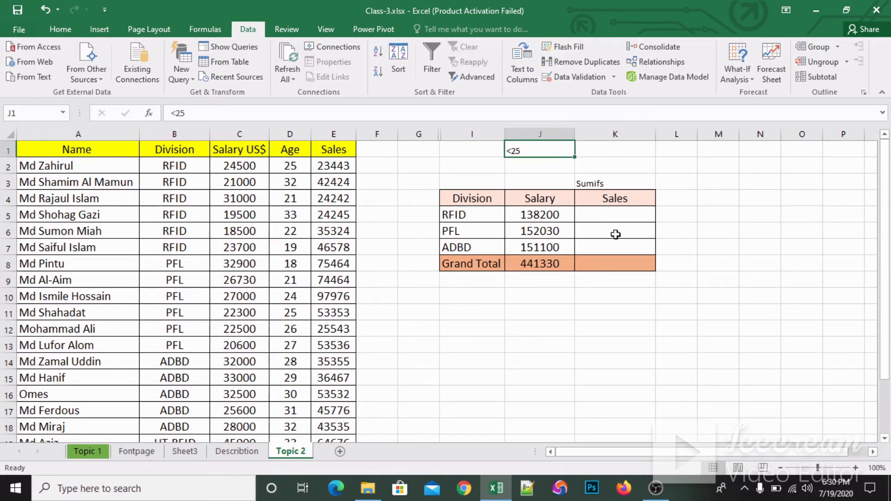
{"action": "left_click", "coordinate": [616, 211]}
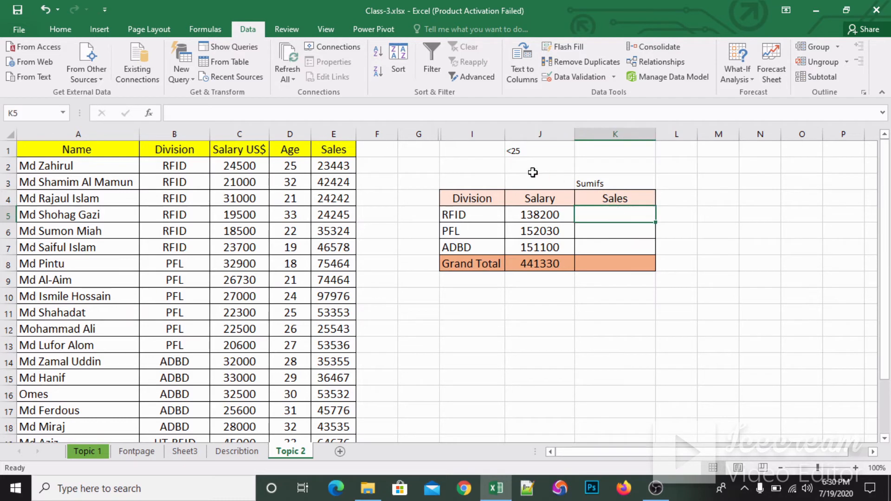
{"action": "left_click", "coordinate": [465, 216]}
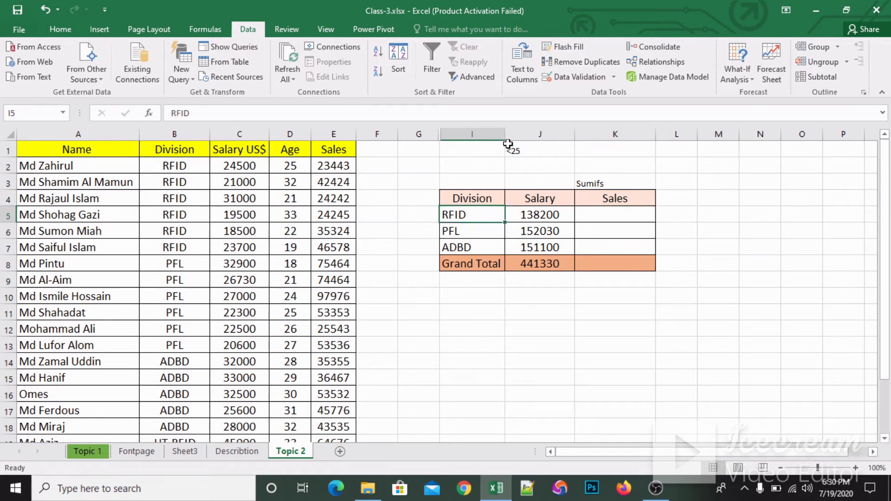
{"action": "left_click", "coordinate": [522, 148]}
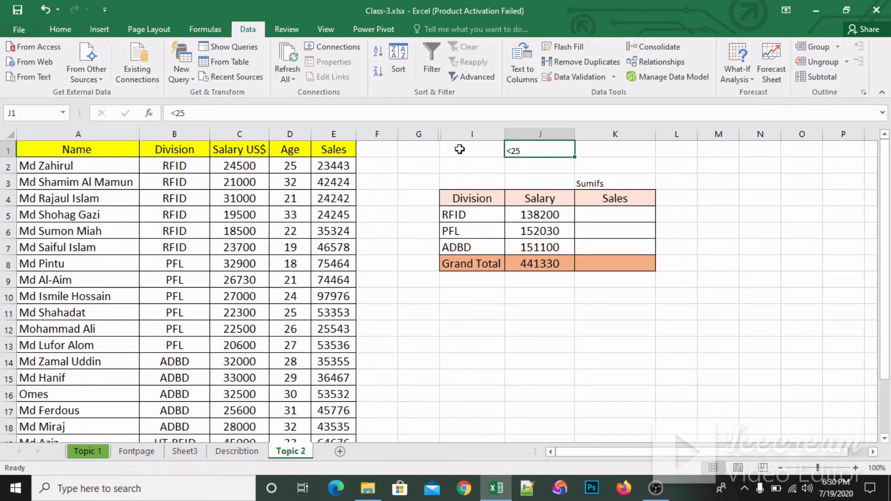
{"action": "left_click", "coordinate": [328, 134]}
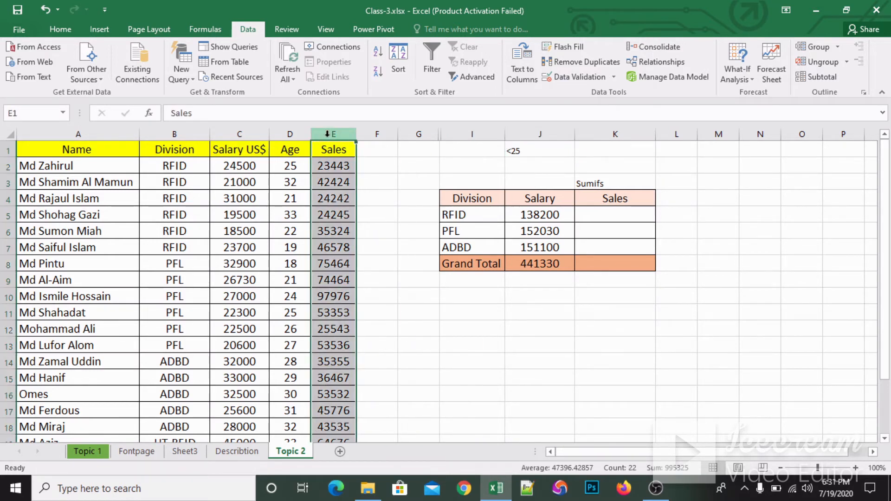
Step: Start a SUMIFS formula in K5 with the Sales column E:E as the sum range
{"action": "left_click", "coordinate": [613, 221]}
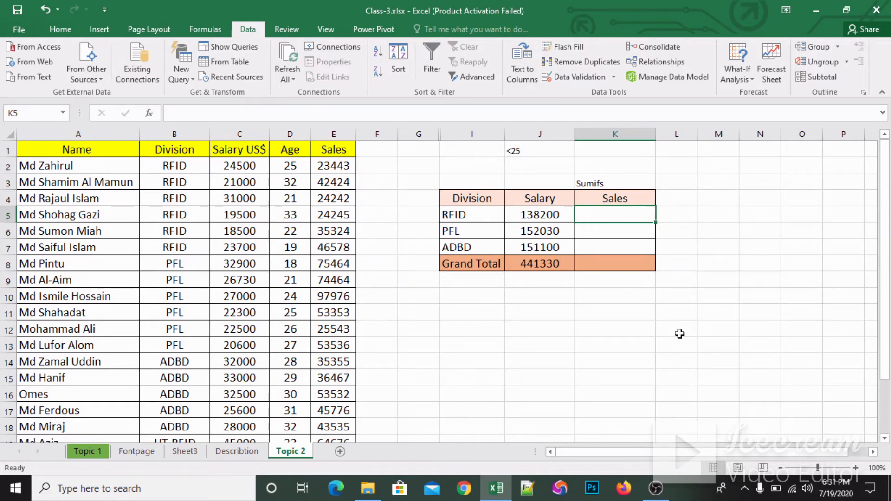
{"action": "type", "text": "="}
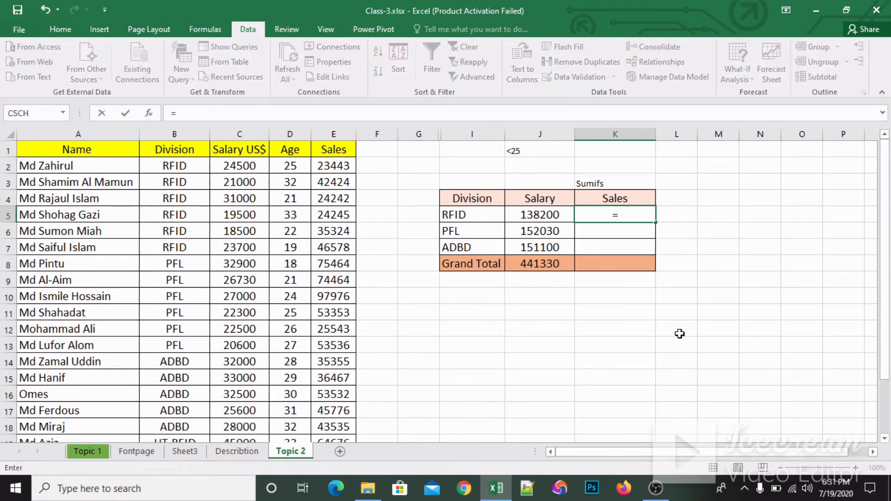
{"action": "type", "text": "if"}
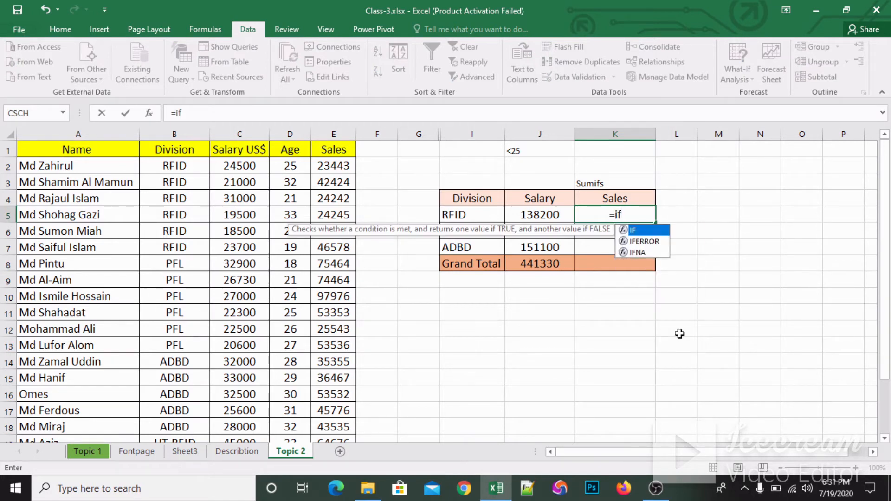
{"action": "key", "text": "BackSpace"}
{"action": "key", "text": "BackSpace"}
{"action": "type", "text": "so"}
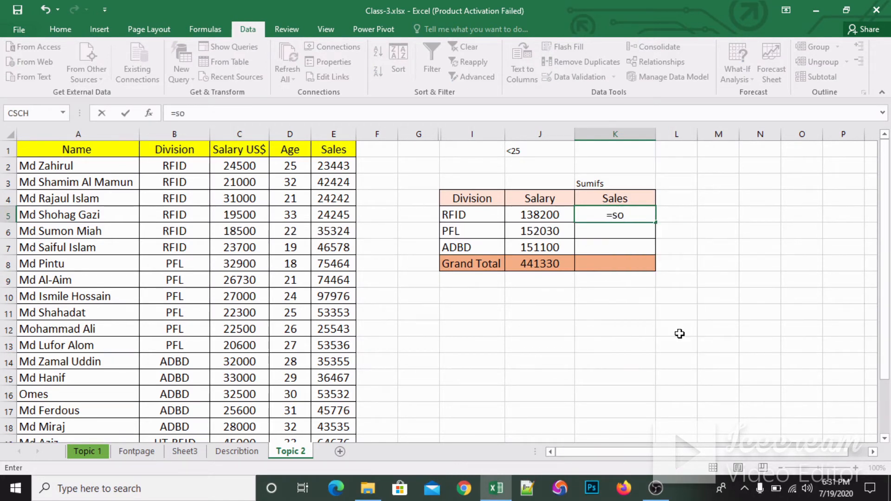
{"action": "key", "text": "BackSpace"}
{"action": "type", "text": "umif"}
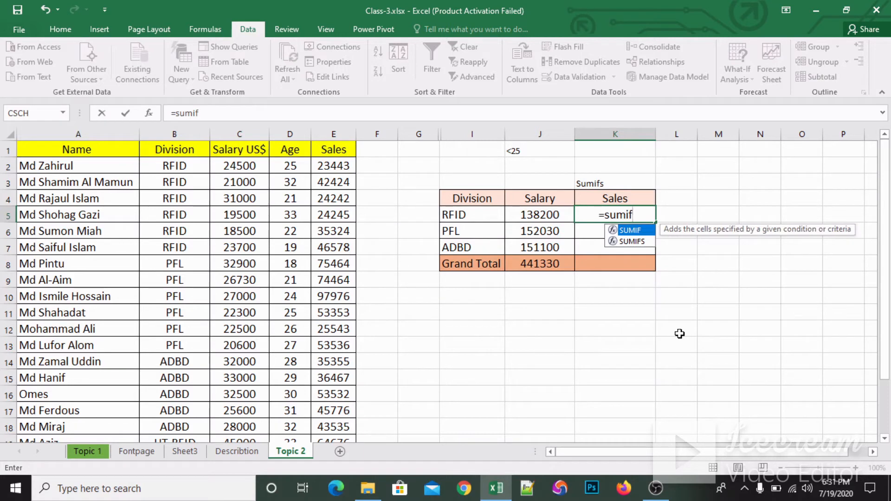
{"action": "type", "text": "s"}
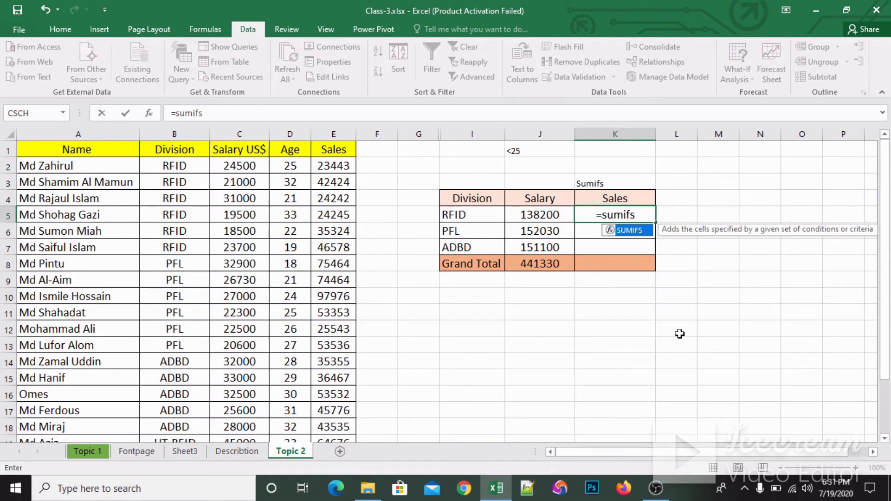
{"action": "key", "text": "Tab"}
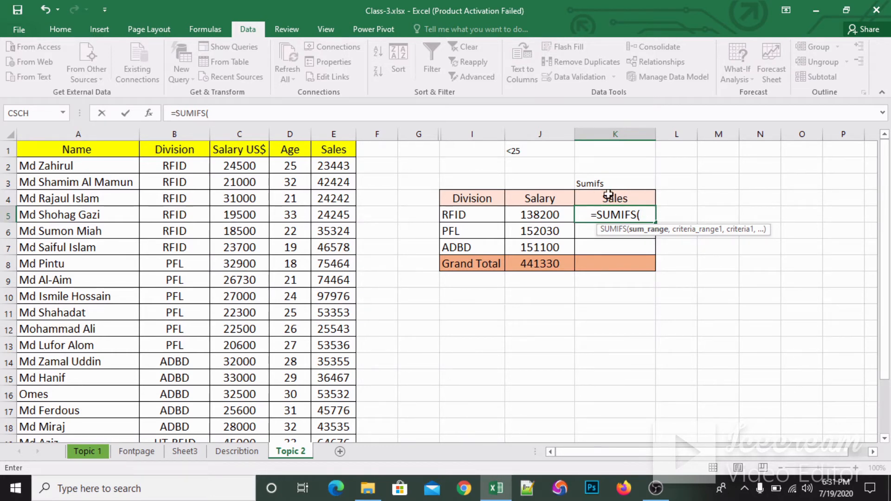
{"action": "left_click", "coordinate": [331, 133]}
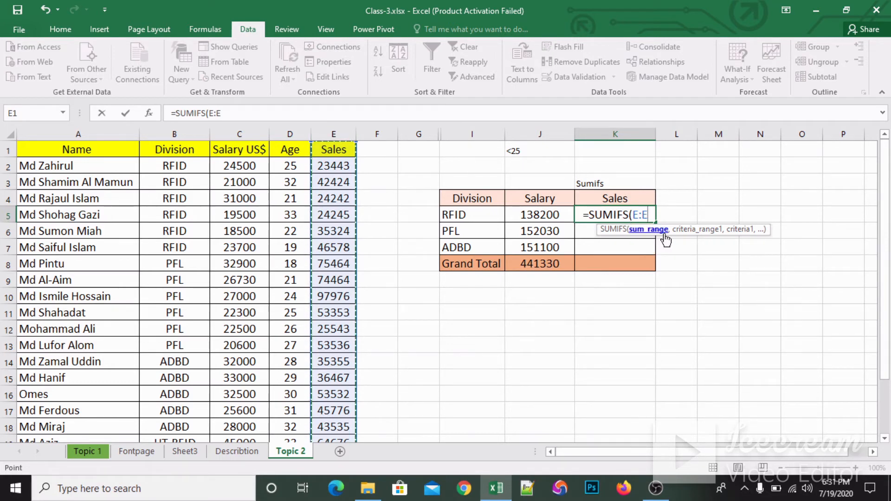
{"action": "type", "text": ","}
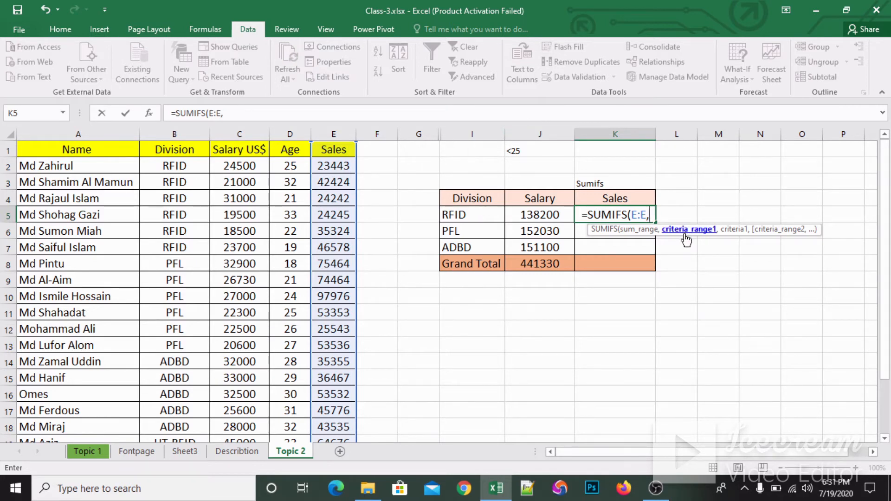
Step: Complete the K5 SUMIFS formula with criteria pairs B:B, I5 for division and D:D, J1 for age
{"action": "left_click", "coordinate": [170, 133]}
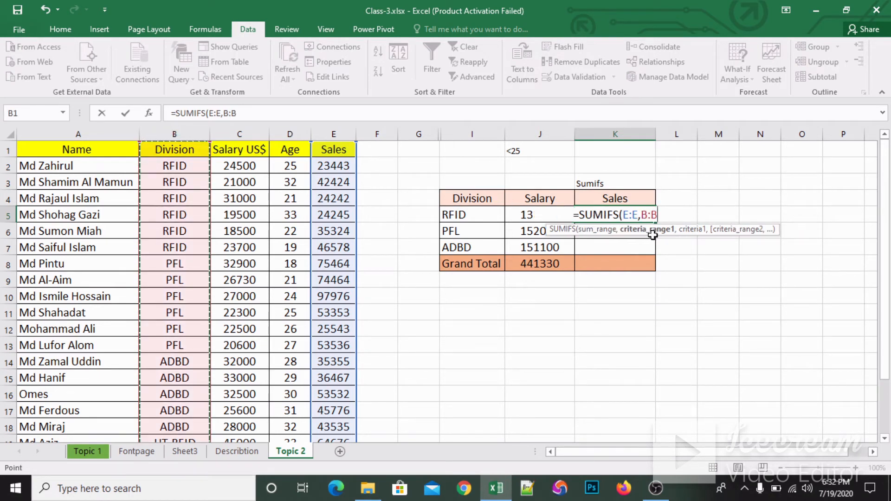
{"action": "type", "text": ","}
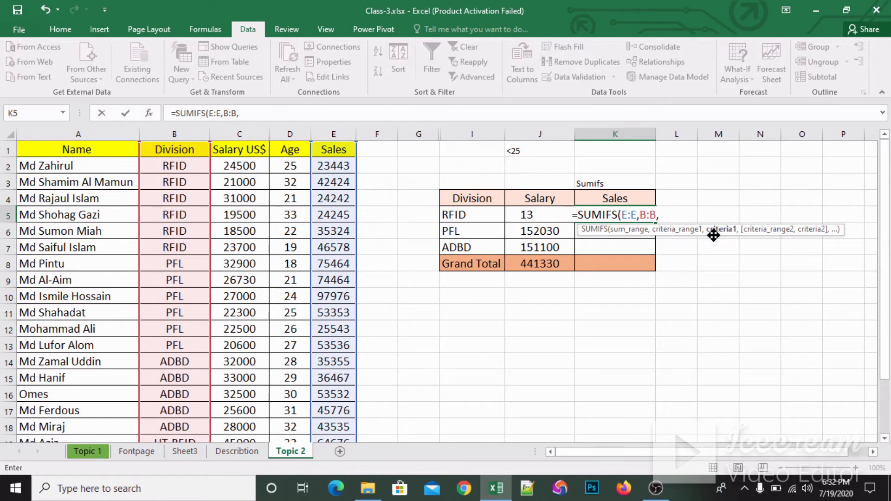
{"action": "left_click", "coordinate": [467, 215]}
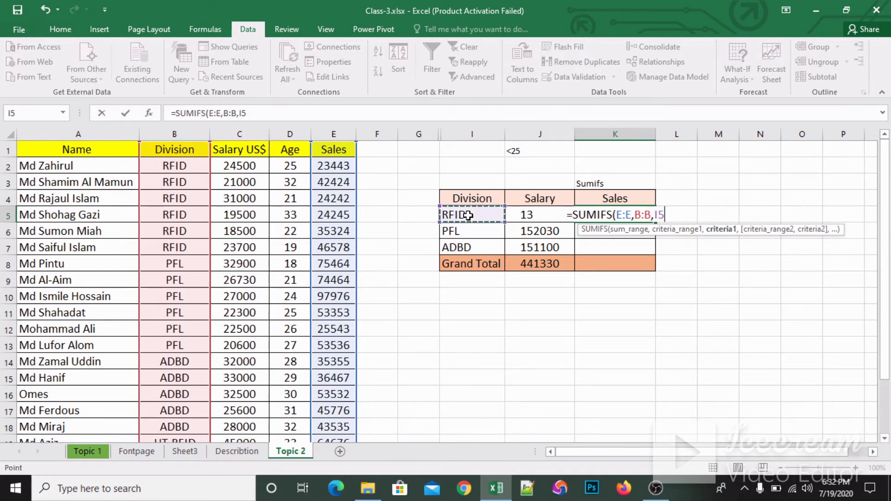
{"action": "type", "text": ","}
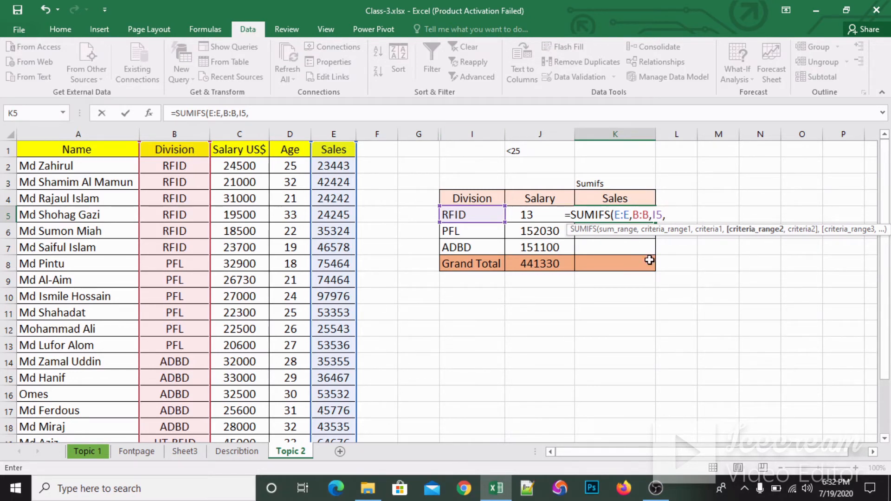
{"action": "left_click", "coordinate": [286, 135]}
{"action": "type", "text": ","}
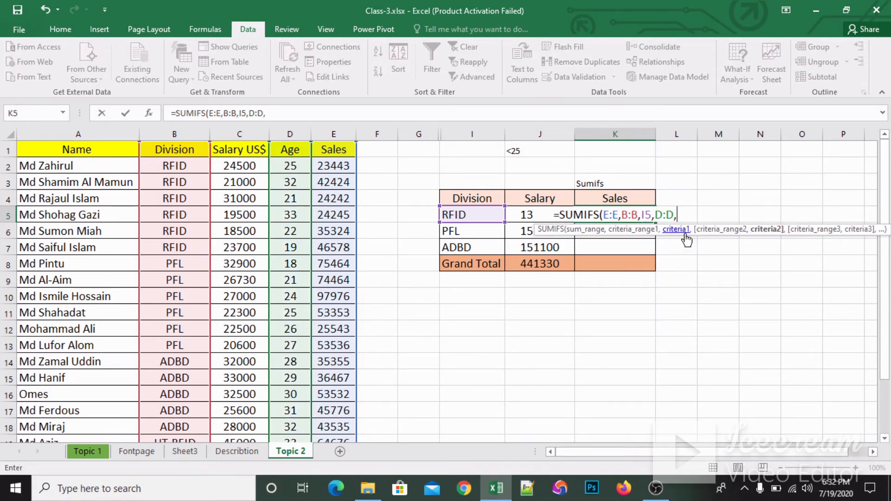
{"action": "left_click", "coordinate": [534, 150]}
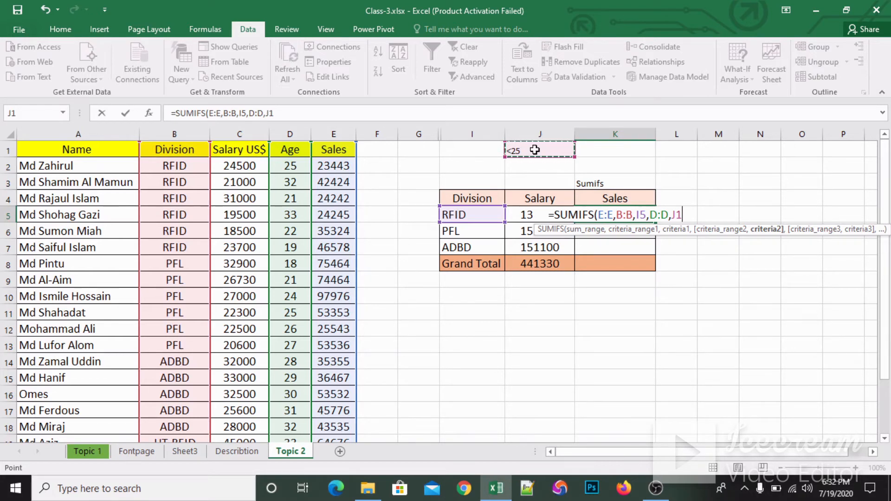
{"action": "key", "text": "Return"}
Step: Examine the SUMIFS formula in K5, the Division column, the <25 criterion in J1 and the ages in the RFID rows
{"action": "left_click", "coordinate": [619, 216]}
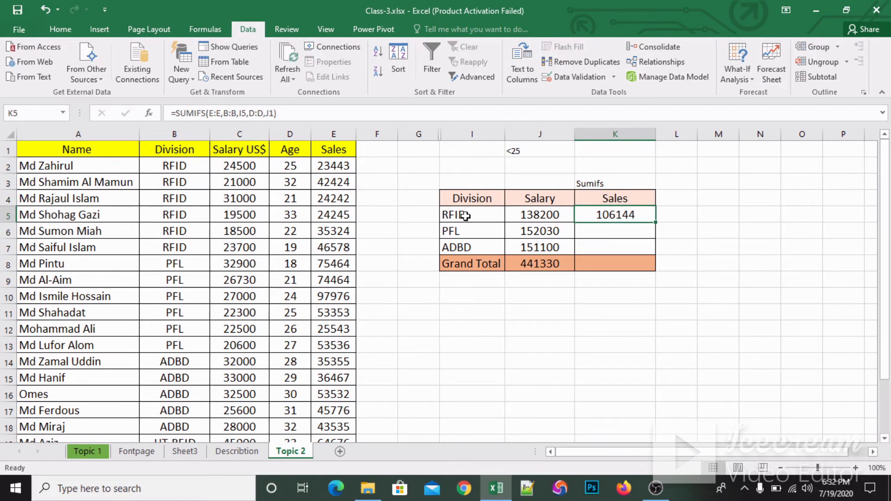
{"action": "double_click", "coordinate": [634, 215]}
{"action": "key", "text": "Escape"}
{"action": "left_click", "coordinate": [177, 145]}
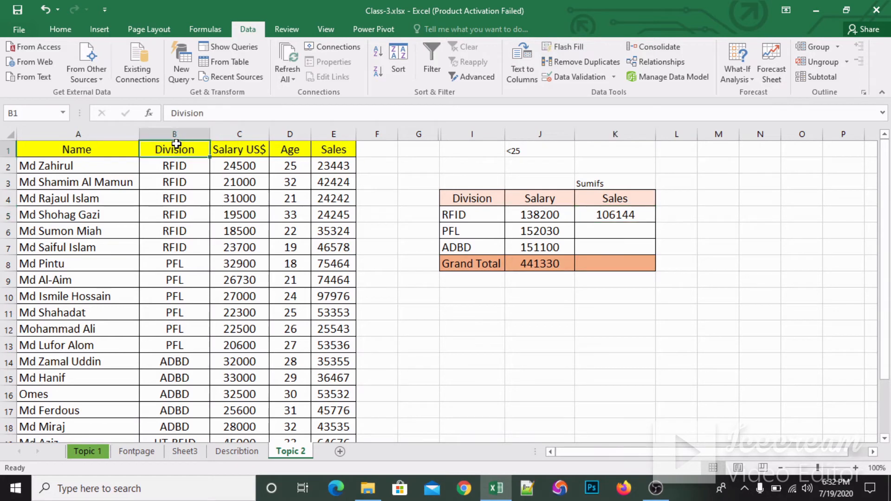
{"action": "left_click", "coordinate": [525, 152]}
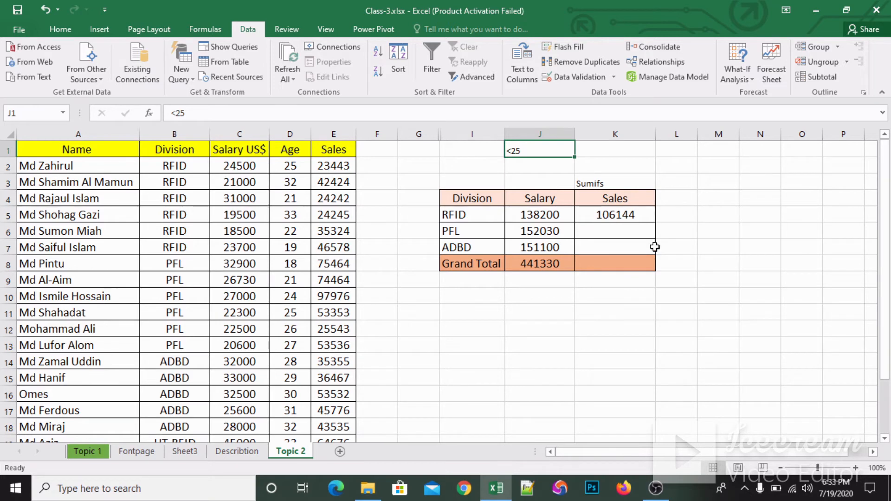
{"action": "left_click", "coordinate": [627, 215]}
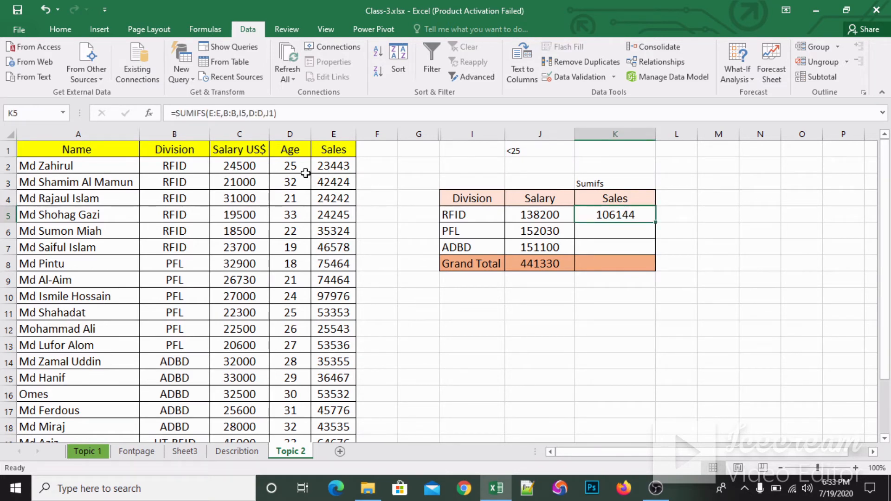
{"action": "left_click", "coordinate": [74, 167]}
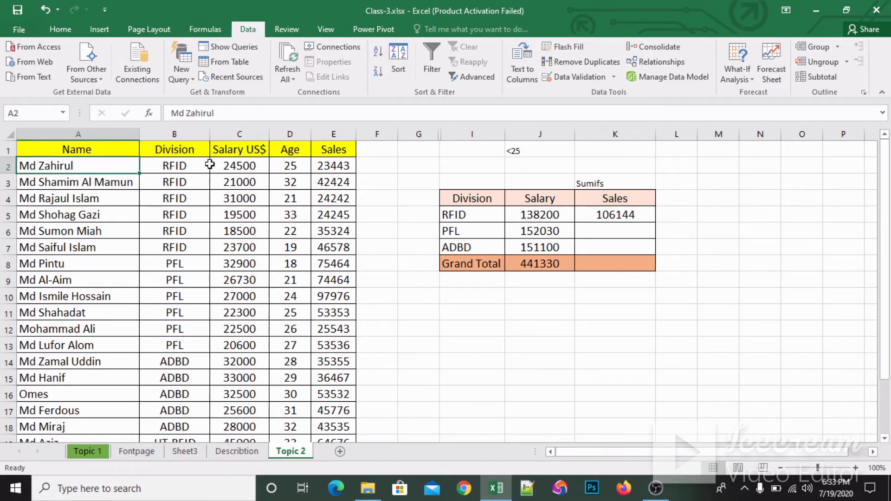
{"action": "left_click", "coordinate": [259, 179]}
{"action": "left_click", "coordinate": [295, 199]}
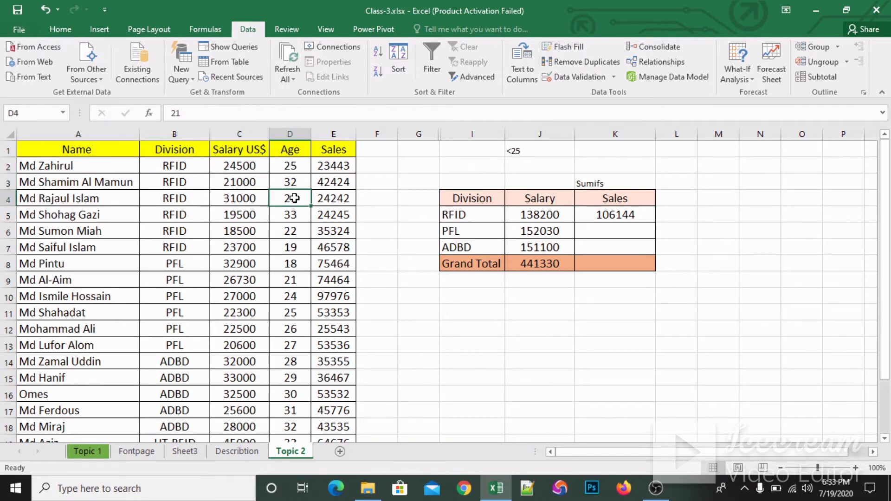
{"action": "left_click", "coordinate": [295, 214]}
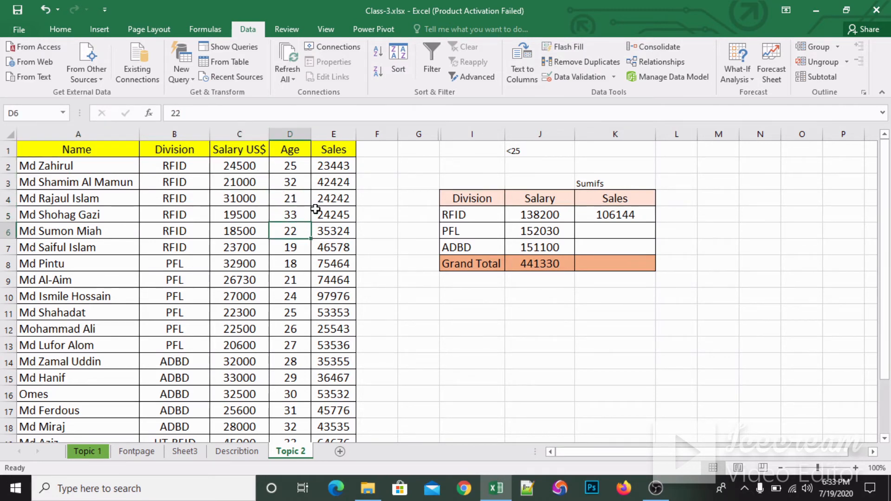
Step: Select only the Sales cells E4, E6 and E7 of the RFID rows under age 25 to check their sum against K5
{"action": "left_click", "coordinate": [329, 198]}
{"action": "left_click_drag", "start_coordinate": [329, 198], "coordinate": [334, 243]}
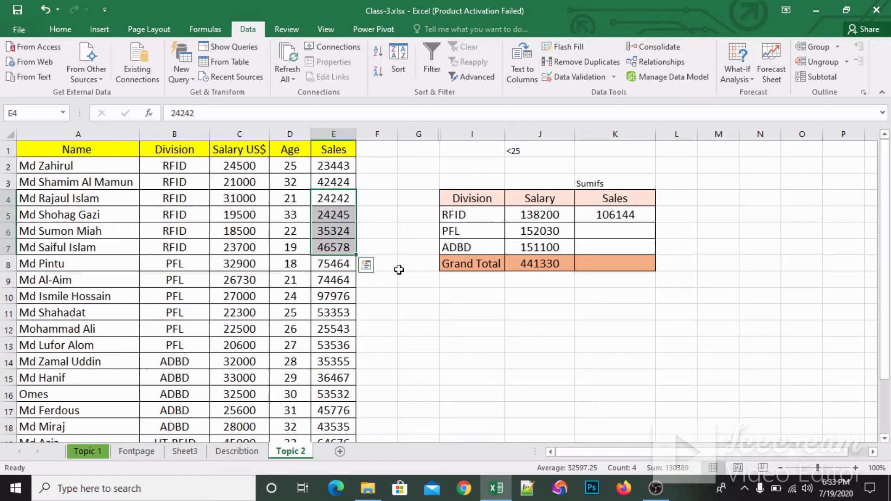
{"action": "left_click", "coordinate": [324, 215]}
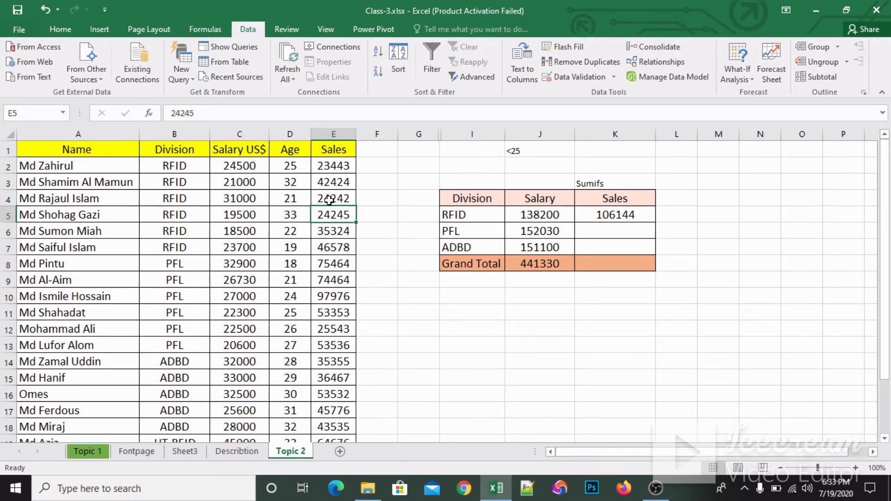
{"action": "left_click", "coordinate": [329, 200]}
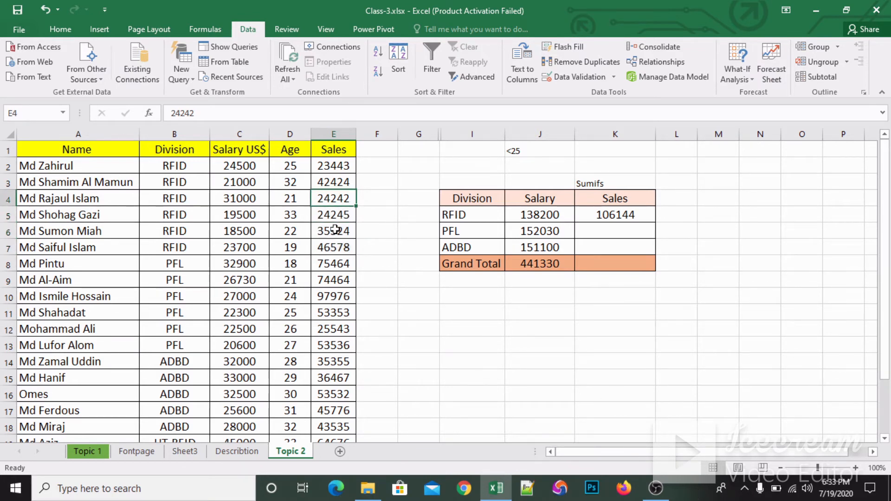
{"action": "left_click", "coordinate": [335, 229], "text": "ctrl"}
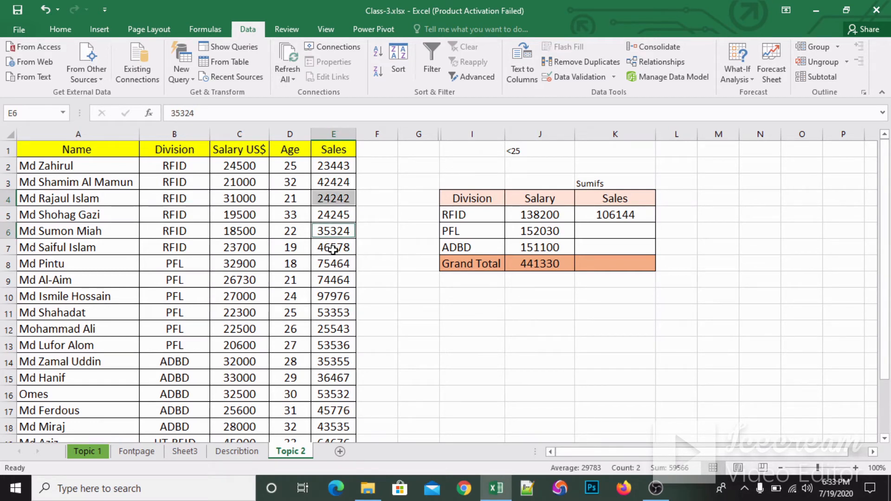
{"action": "left_click", "coordinate": [332, 250]}
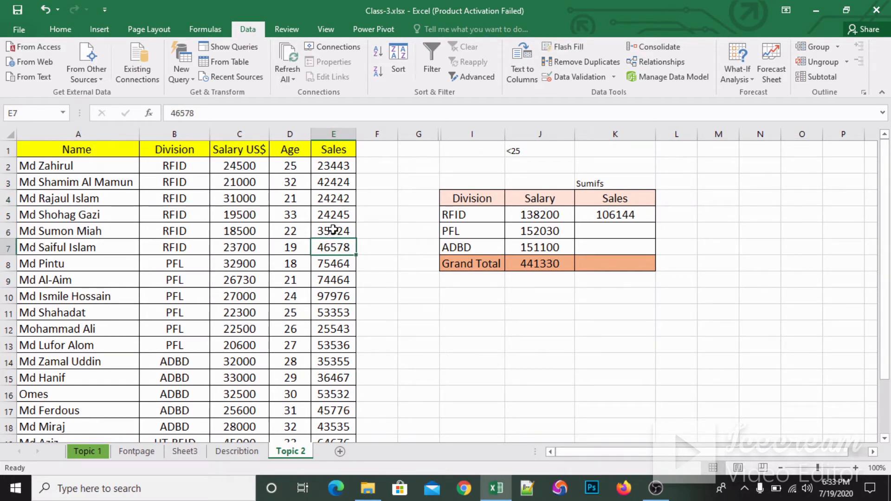
{"action": "left_click", "coordinate": [335, 230], "text": "ctrl"}
{"action": "left_click", "coordinate": [333, 200]}
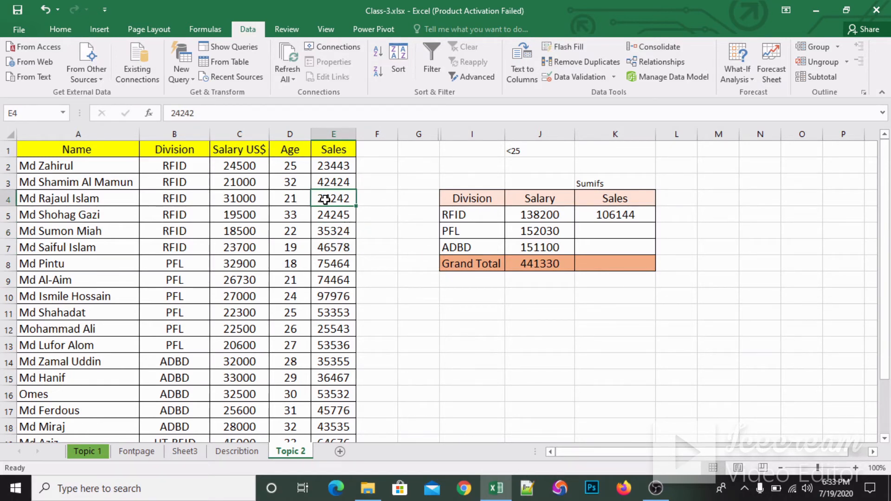
{"action": "left_click", "coordinate": [328, 232], "text": "ctrl"}
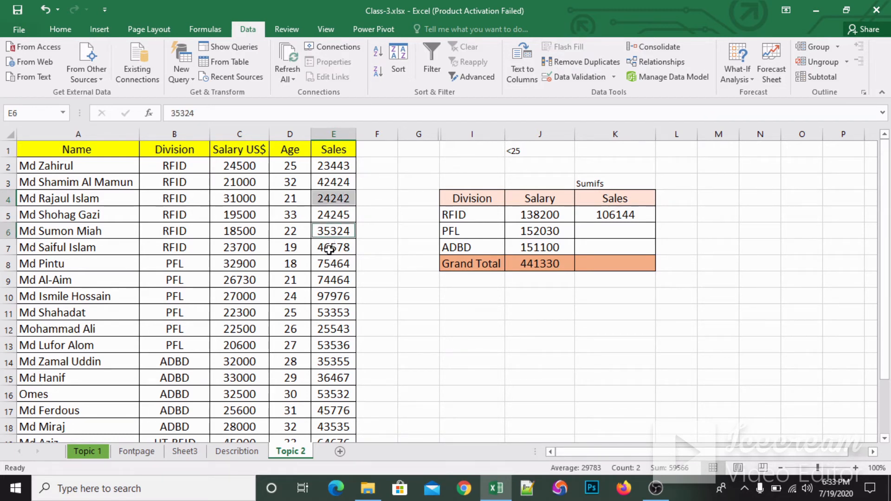
{"action": "left_click", "coordinate": [329, 250], "text": "ctrl"}
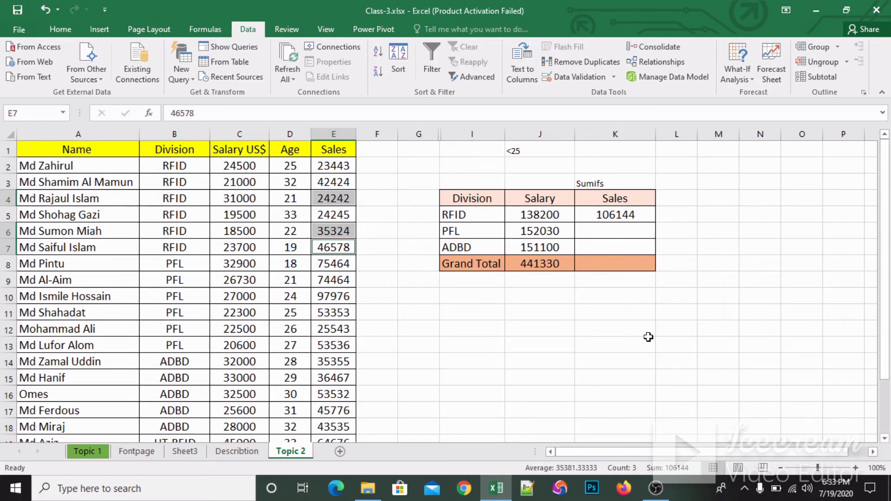
Step: Fill the SUMIFS formula from K5 down to the PFL and ADBD rows in K6:K7
{"action": "left_click", "coordinate": [632, 214]}
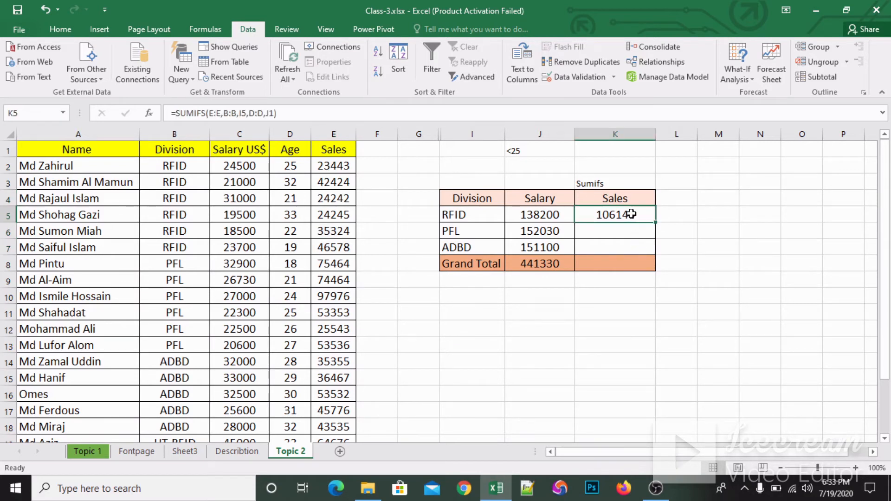
{"action": "key", "text": "shift+Down"}
{"action": "key", "text": "shift+Down"}
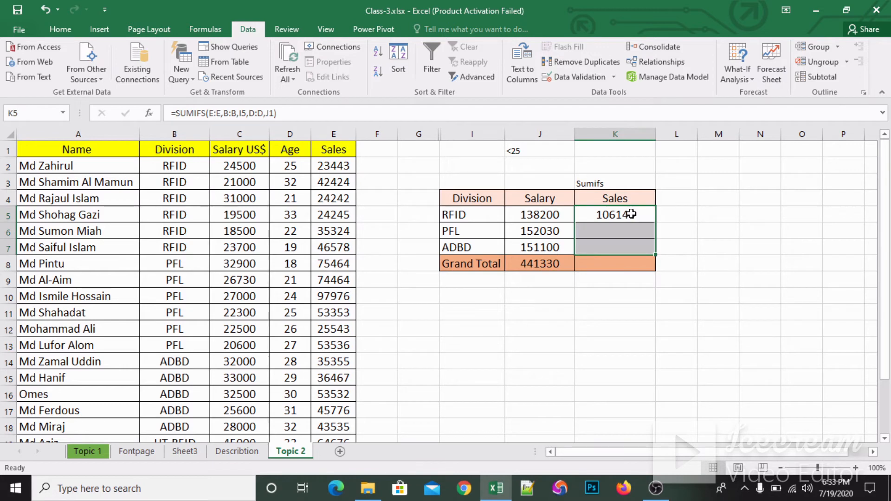
{"action": "key", "text": "ctrl+d"}
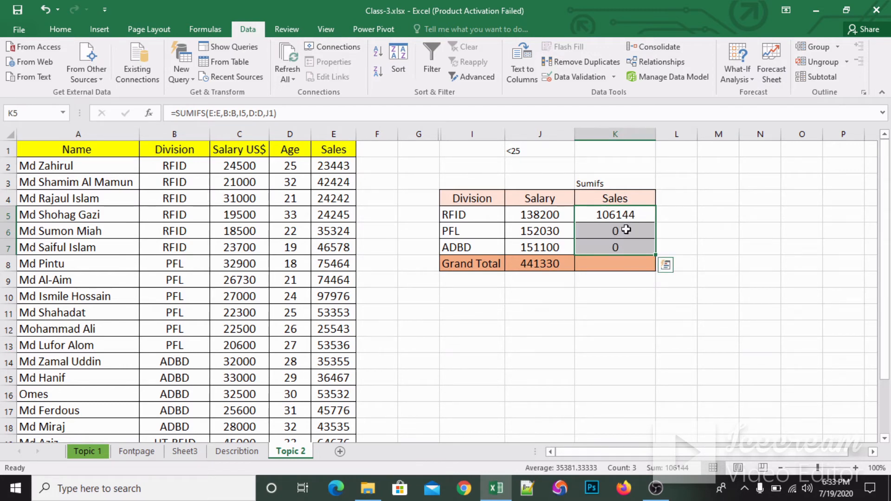
Step: Make the age criterion in the K5 SUMIFS formula an absolute reference, $J$1
{"action": "left_click", "coordinate": [622, 229]}
{"action": "left_click", "coordinate": [625, 213]}
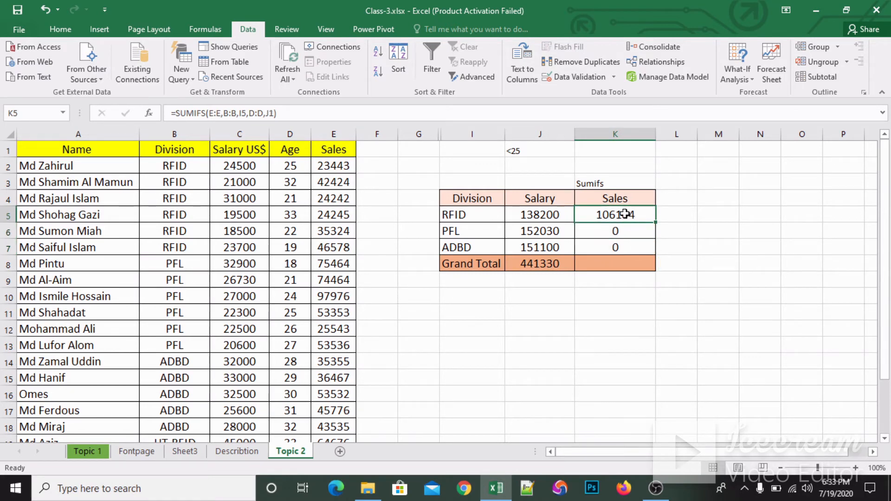
{"action": "double_click", "coordinate": [625, 213]}
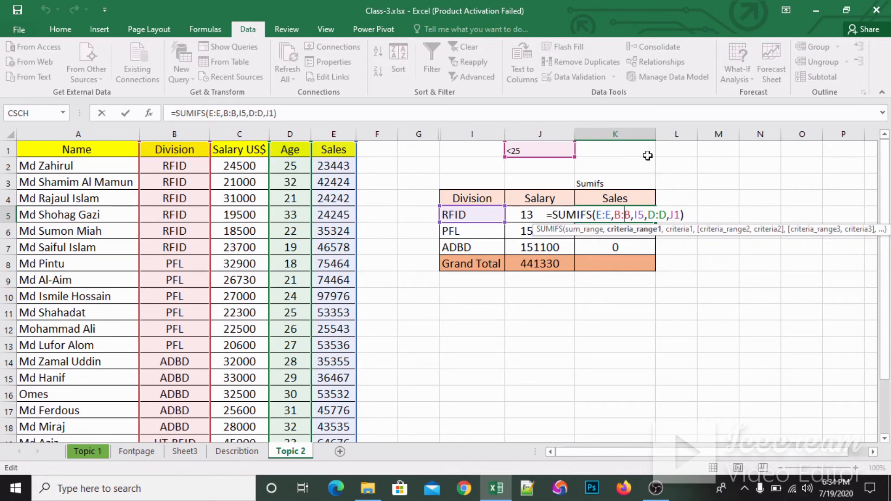
{"action": "left_click", "coordinate": [674, 214]}
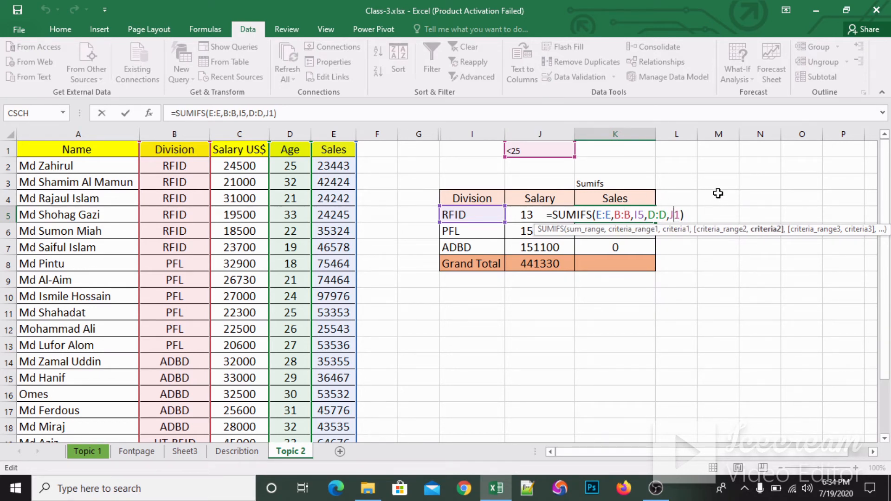
{"action": "key", "text": "F4"}
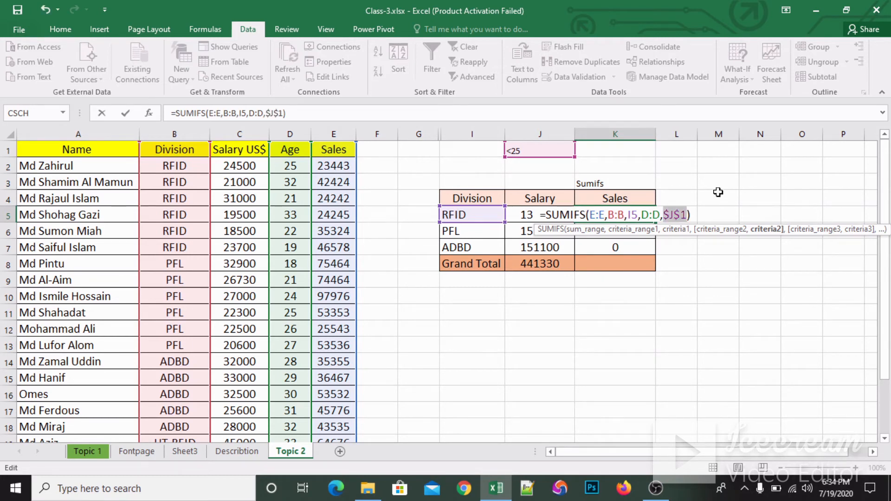
{"action": "key", "text": "Return"}
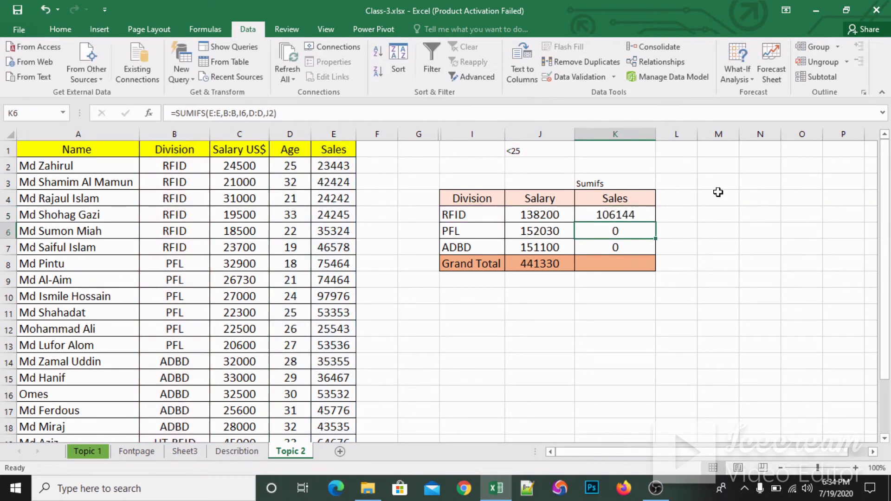
Step: Fill the corrected SUMIFS formula from K5 down through K7 for the PFL and ADBD rows
{"action": "key", "text": "Up"}
{"action": "key", "text": "shift+Down"}
{"action": "key", "text": "shift+Down"}
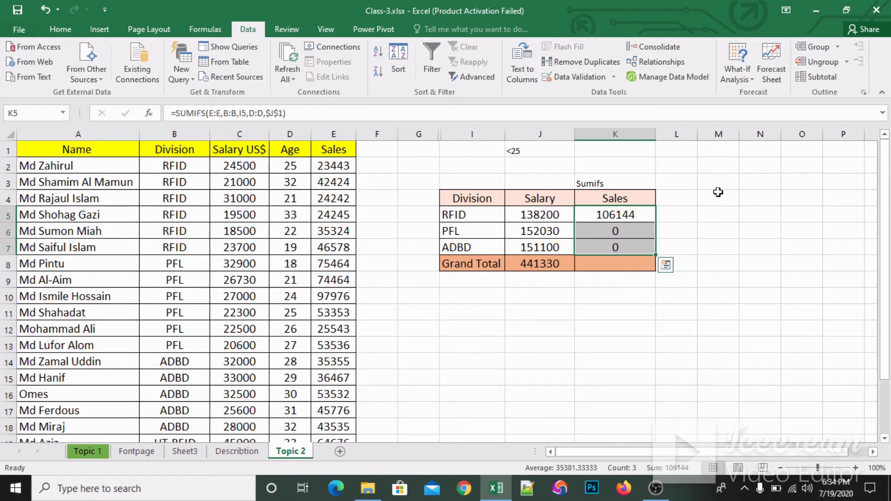
{"action": "key", "text": "ctrl+d"}
{"action": "left_click", "coordinate": [619, 236]}
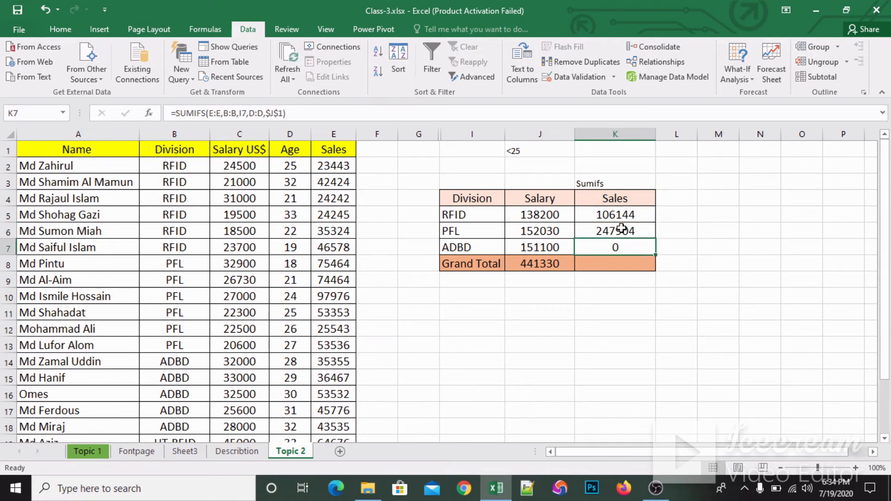
Step: Examine the ages of the ADBD rows in D14:D18 against the <25 criterion and compare with the Sales results in K5:K7
{"action": "left_click", "coordinate": [618, 249]}
{"action": "scroll", "coordinate": [310, 329], "scroll_direction": "down", "scroll_amount": 1}
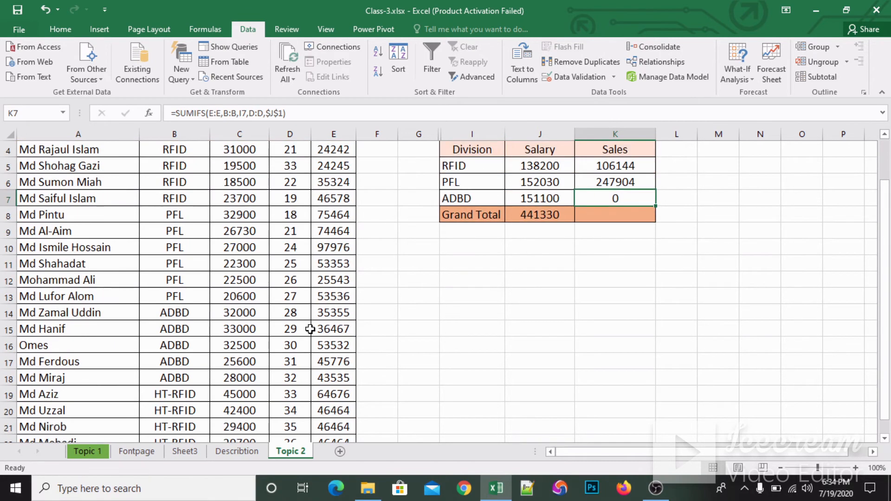
{"action": "scroll", "coordinate": [310, 329], "scroll_direction": "up", "scroll_amount": 1}
{"action": "scroll", "coordinate": [310, 329], "scroll_direction": "down", "scroll_amount": 2}
{"action": "scroll", "coordinate": [310, 329], "scroll_direction": "down", "scroll_amount": 1}
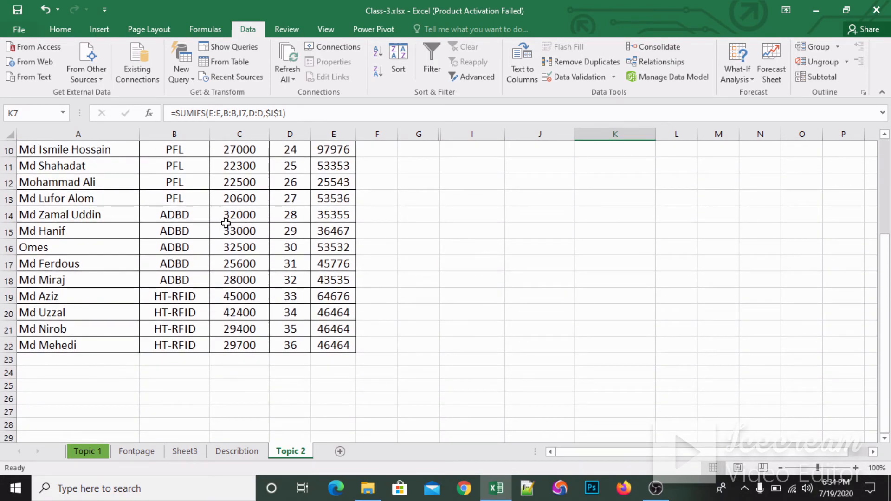
{"action": "left_click", "coordinate": [283, 213]}
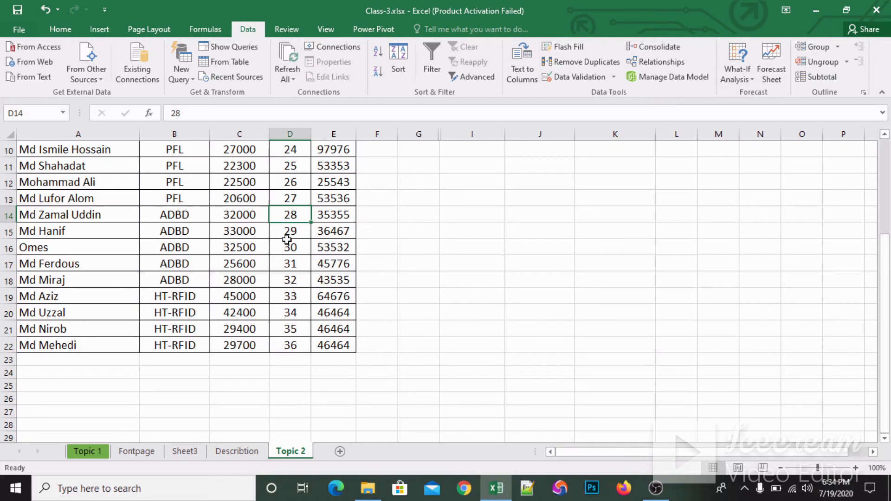
{"action": "key", "text": "shift+Down"}
{"action": "key", "text": "shift+Down"}
{"action": "key", "text": "shift+Down"}
{"action": "key", "text": "shift+Down"}
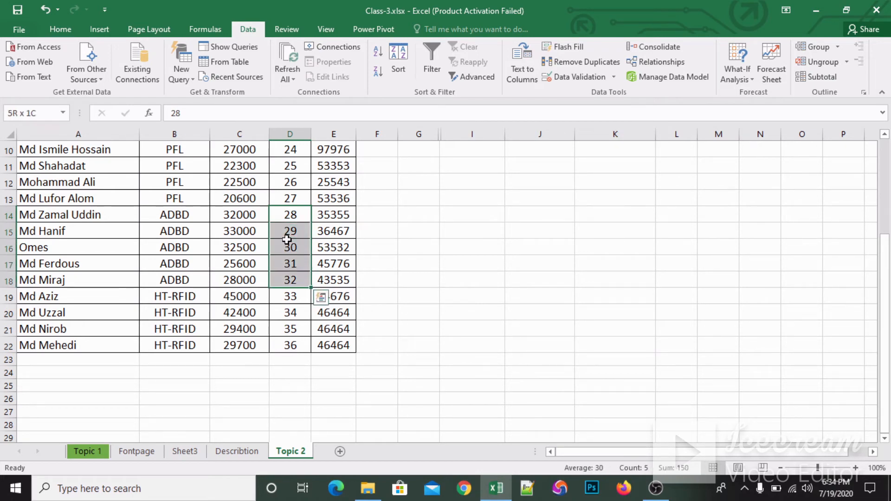
{"action": "scroll", "coordinate": [585, 294], "scroll_direction": "down", "scroll_amount": 1}
{"action": "scroll", "coordinate": [585, 294], "scroll_direction": "up", "scroll_amount": 5}
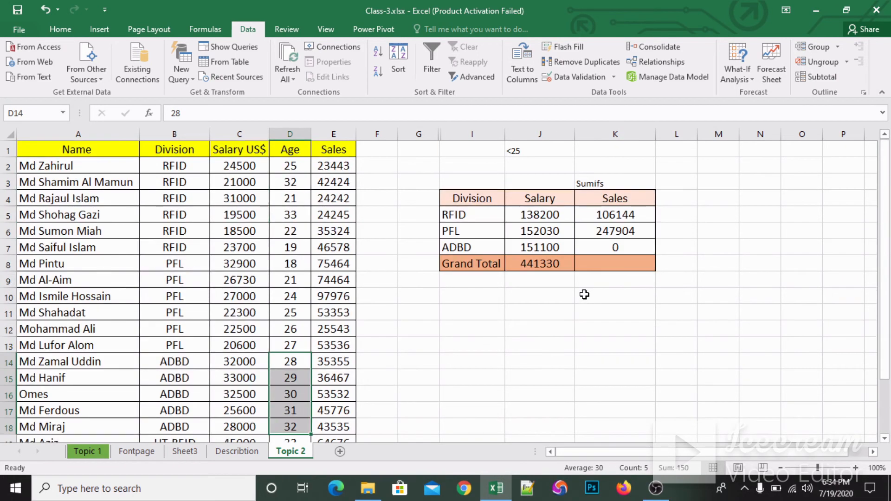
{"action": "left_click", "coordinate": [614, 242]}
{"action": "left_click", "coordinate": [617, 200]}
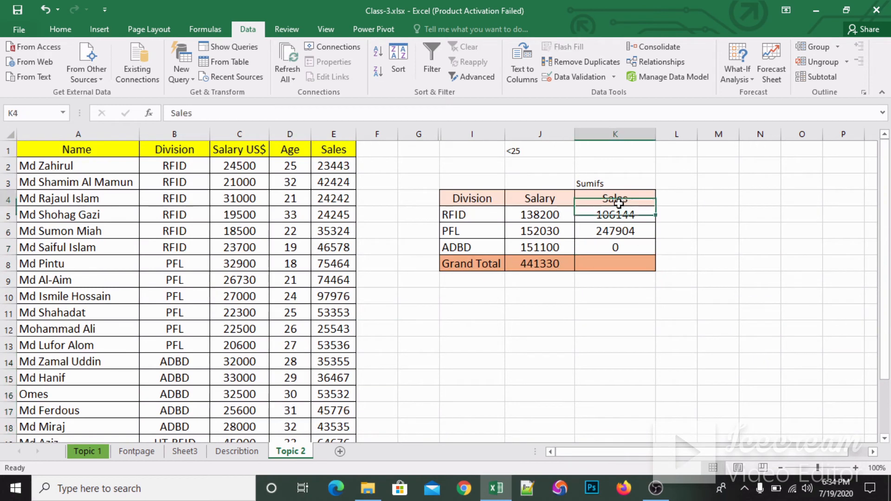
{"action": "left_click", "coordinate": [628, 228]}
{"action": "left_click", "coordinate": [626, 212]}
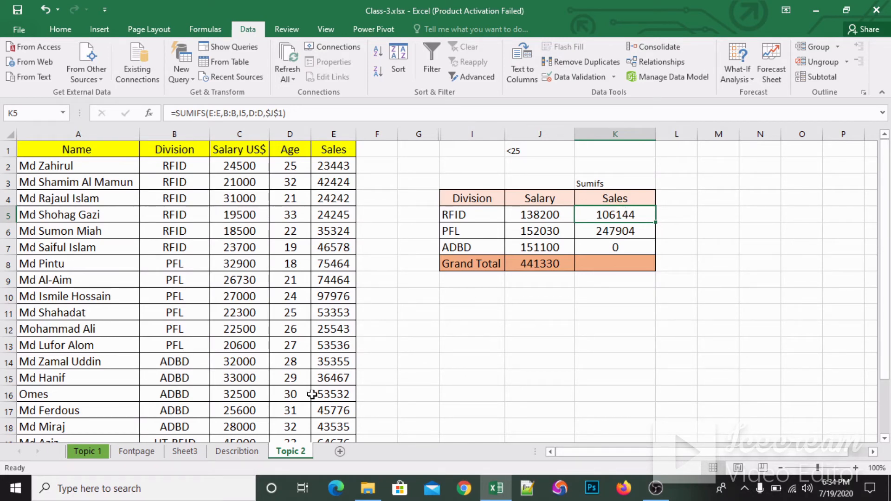
Step: Switch to the Topic 1 sheet and locate the empty Sales Amount cell H7, leaving it blank
{"action": "left_click", "coordinate": [84, 451]}
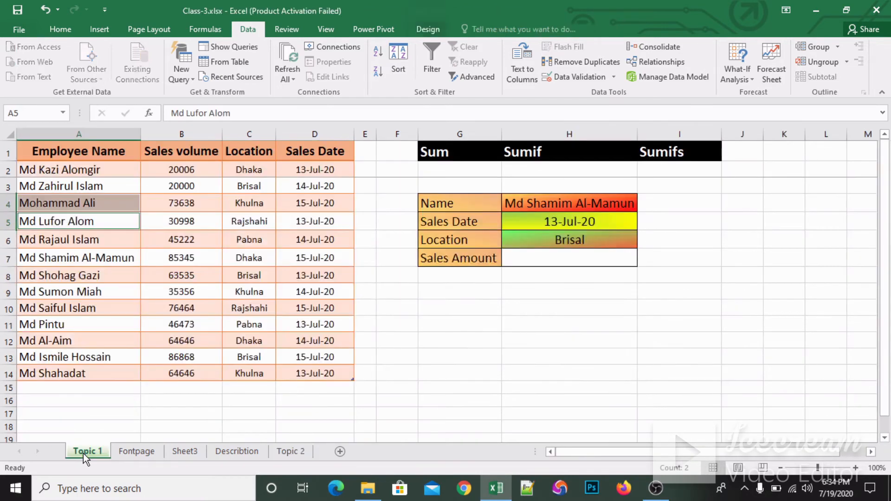
{"action": "double_click", "coordinate": [564, 258]}
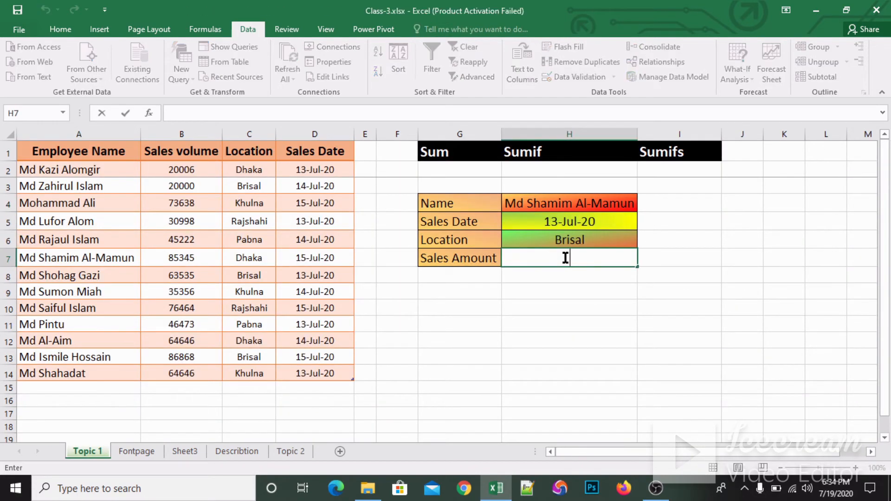
{"action": "left_click", "coordinate": [572, 322]}
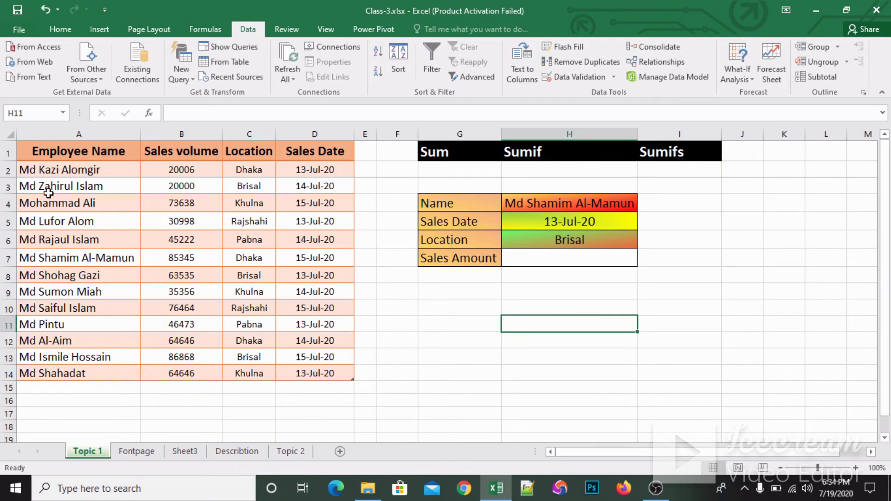
Step: Examine the Employee Name, Sales volume, Location and Sales Date headers and the sales date and location criteria in H5:H6
{"action": "left_click", "coordinate": [98, 151]}
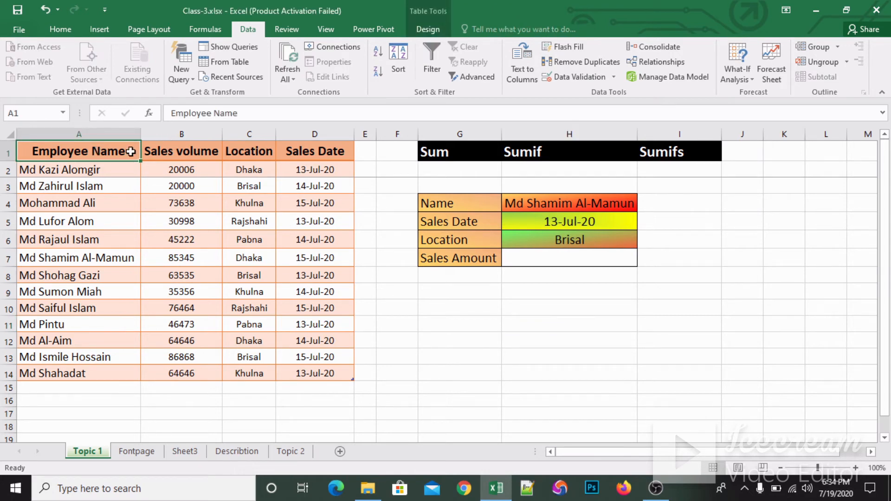
{"action": "left_click", "coordinate": [188, 149]}
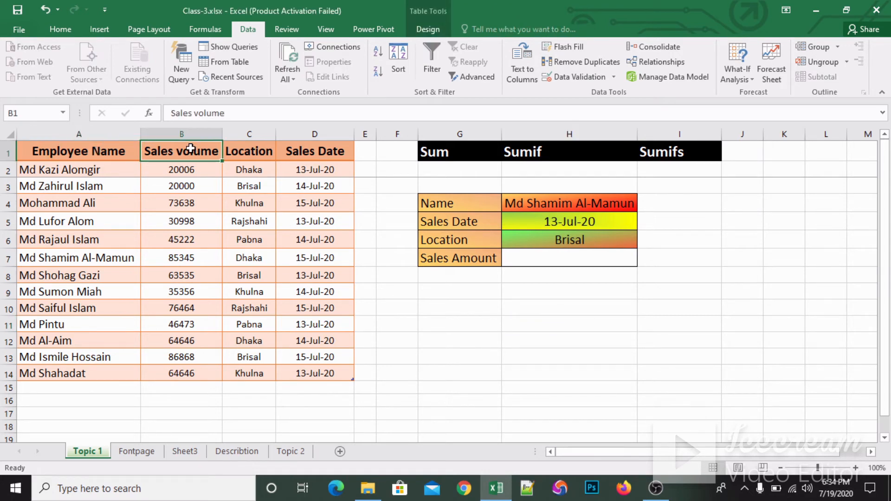
{"action": "left_click", "coordinate": [250, 151]}
{"action": "left_click", "coordinate": [314, 151]}
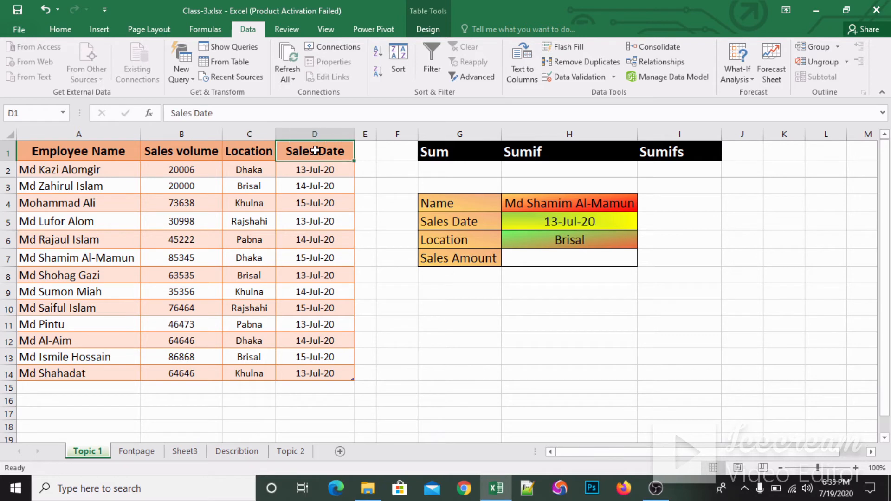
{"action": "left_click", "coordinate": [554, 236]}
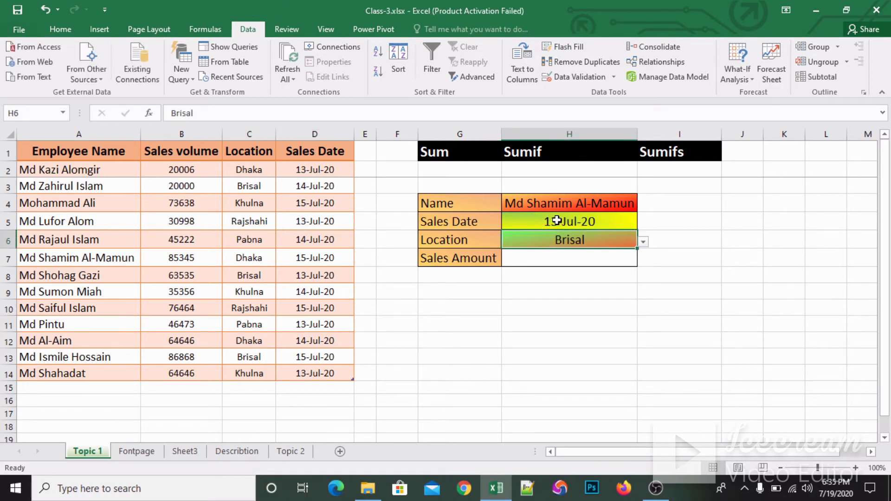
{"action": "left_click", "coordinate": [556, 221]}
{"action": "left_click", "coordinate": [562, 238]}
Step: Start a SUMIFS formula in the Sales Amount cell H7 with the Sales volume column B:B as sum range
{"action": "left_click", "coordinate": [577, 258]}
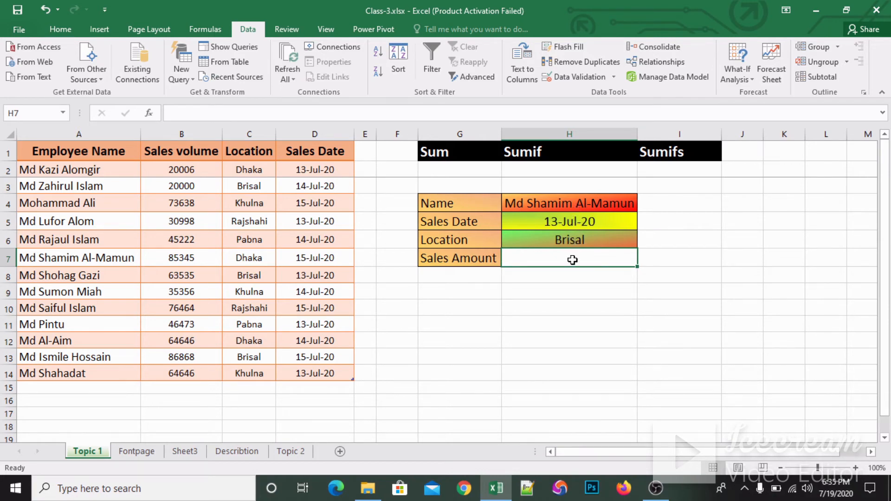
{"action": "type", "text": "="}
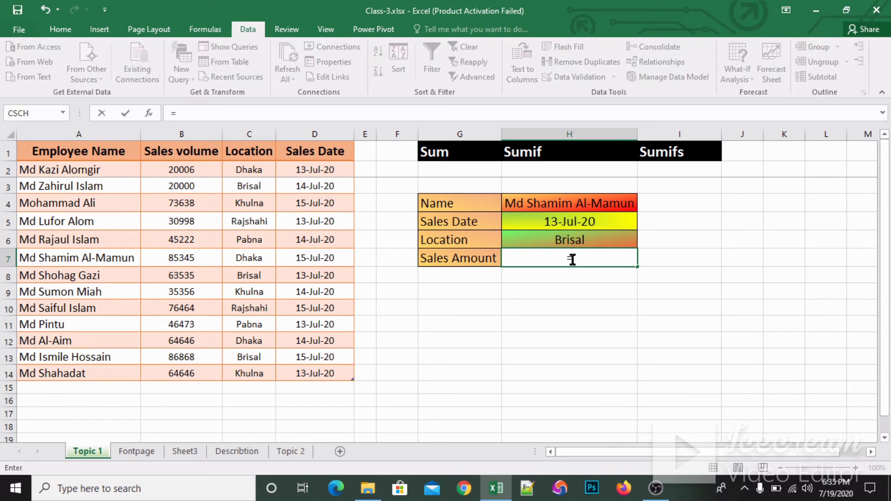
{"action": "type", "text": "s"}
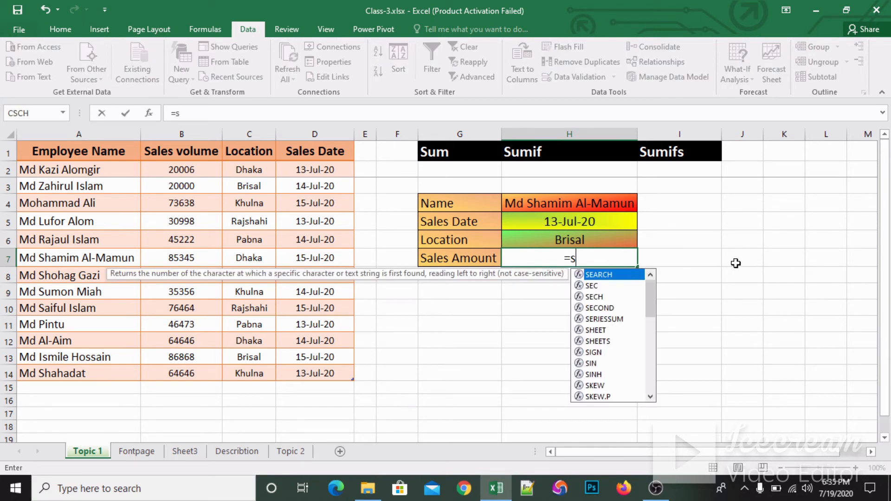
{"action": "type", "text": "umifs"}
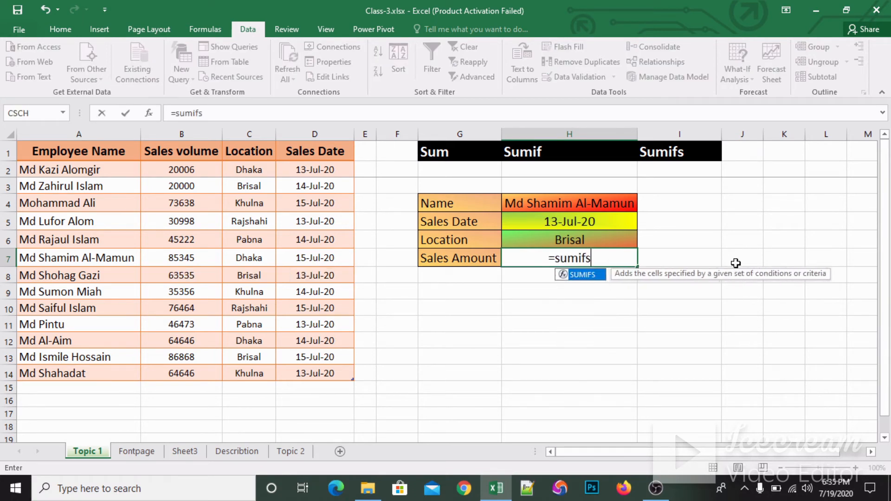
{"action": "key", "text": "Tab"}
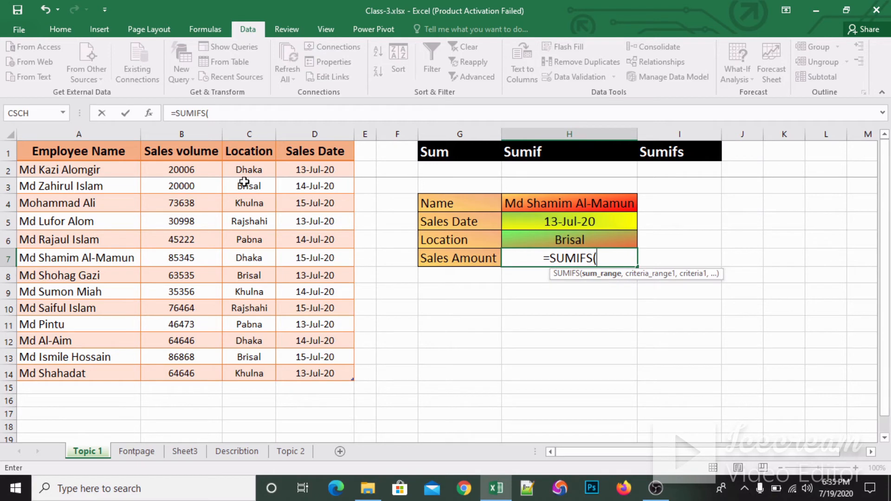
{"action": "left_click", "coordinate": [198, 126]}
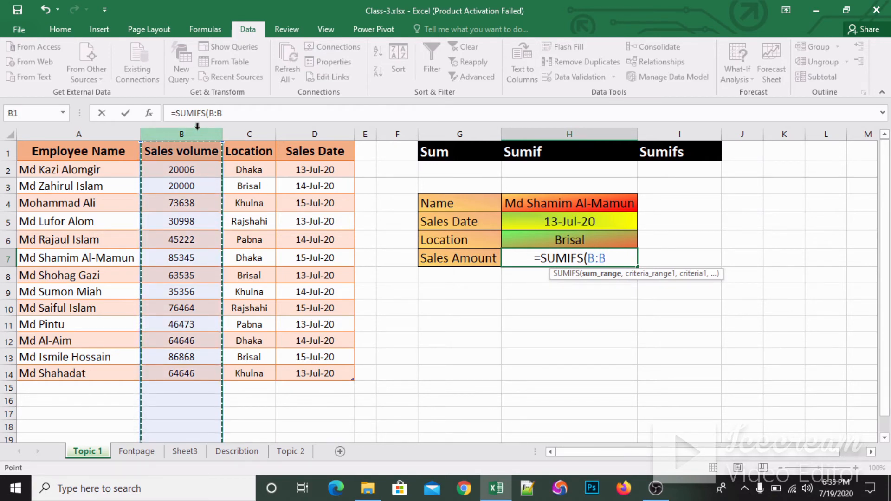
{"action": "type", "text": ","}
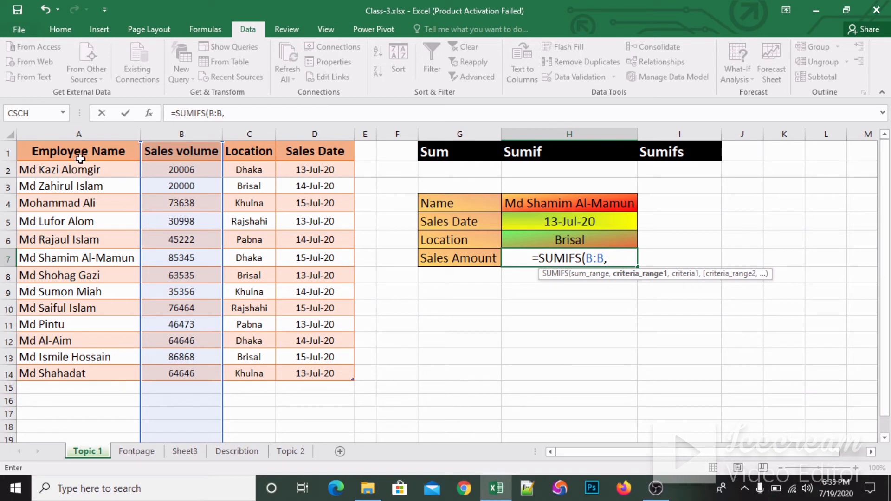
Step: Add the first criteria pair to the H7 SUMIFS formula: Employee Name column A:A with the name in H4
{"action": "left_click", "coordinate": [78, 131]}
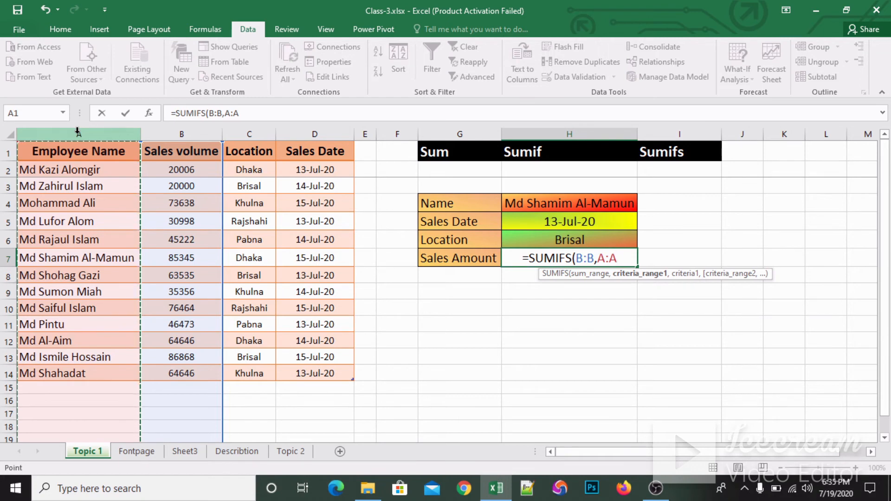
{"action": "type", "text": ","}
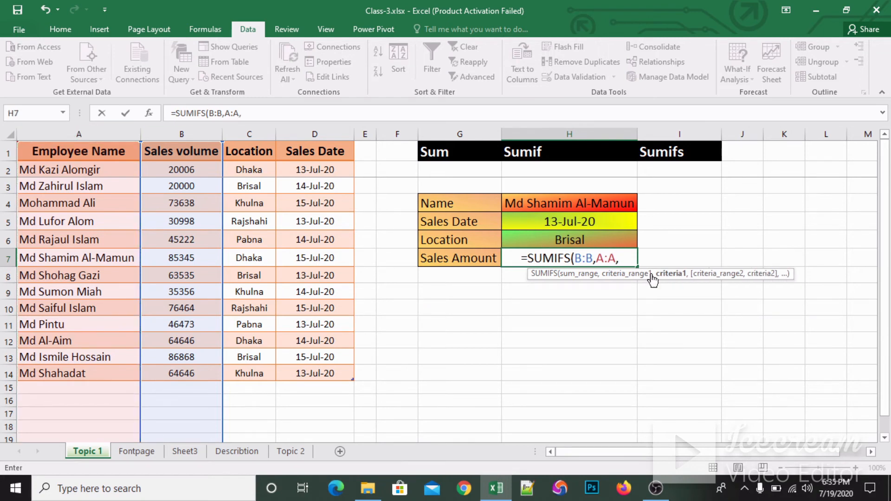
{"action": "left_click", "coordinate": [575, 207]}
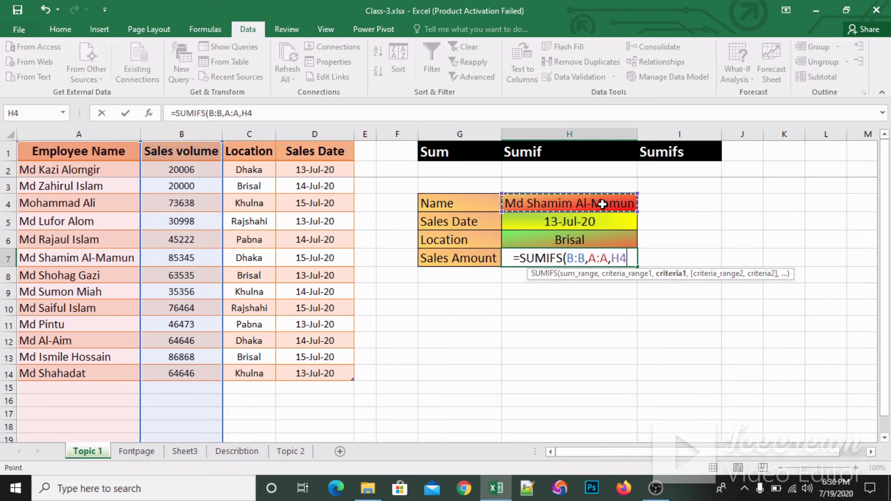
{"action": "type", "text": ","}
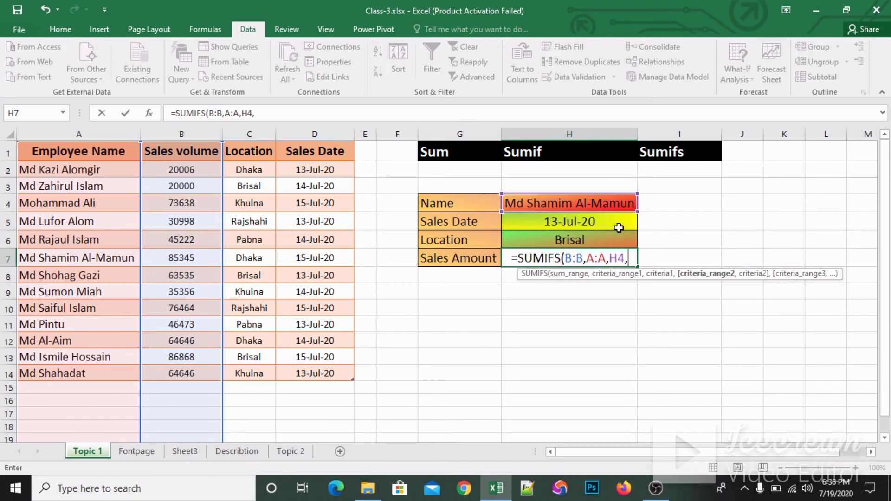
{"action": "left_click_drag", "start_coordinate": [622, 229], "coordinate": [620, 240]}
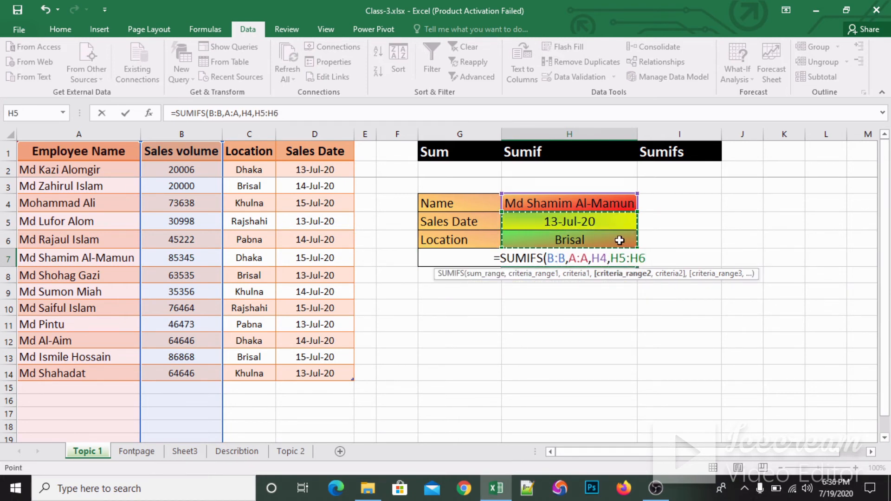
{"action": "key", "text": "BackSpace"}
{"action": "key", "text": "BackSpace"}
{"action": "key", "text": "BackSpace"}
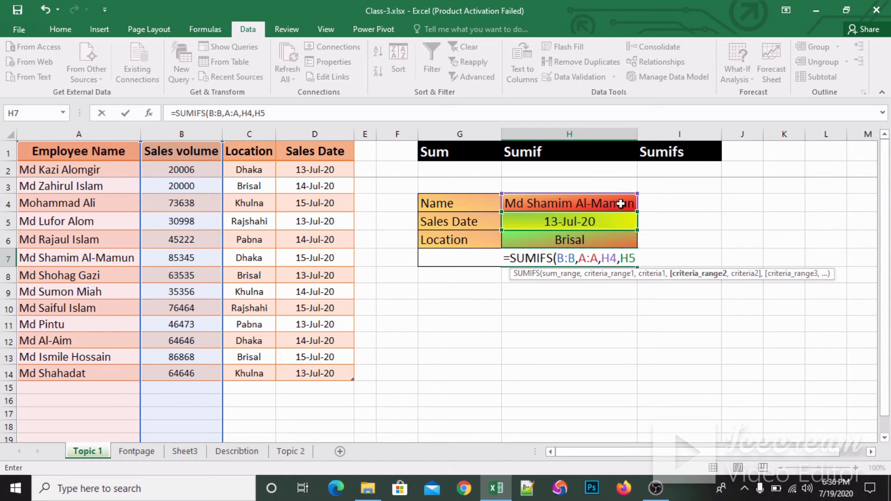
{"action": "key", "text": "Return"}
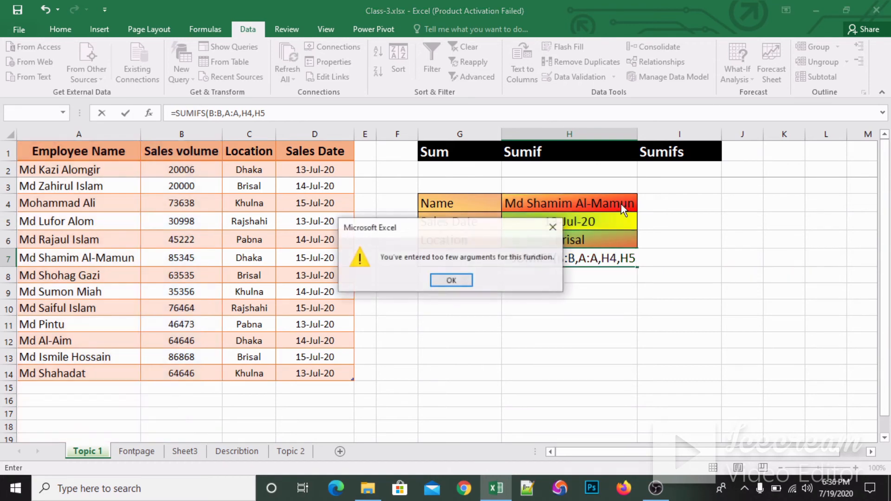
{"action": "left_click", "coordinate": [455, 282]}
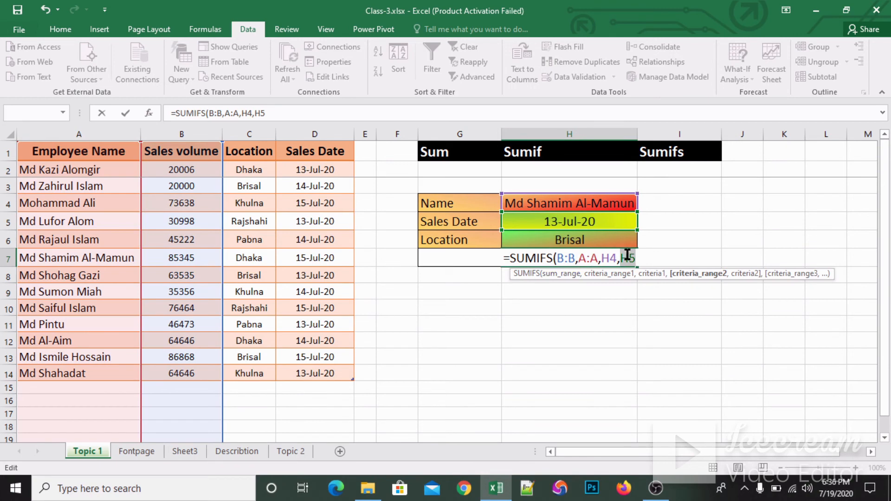
{"action": "key", "text": "BackSpace"}
{"action": "key", "text": "BackSpace"}
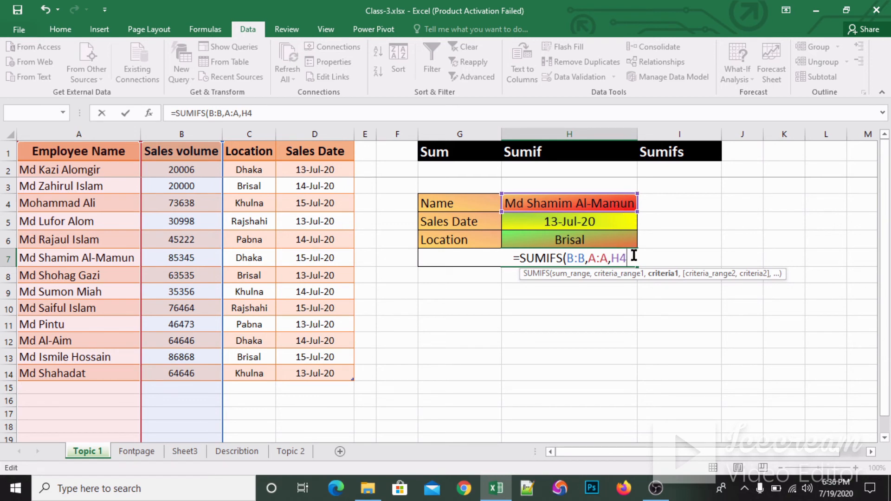
{"action": "type", "text": ","}
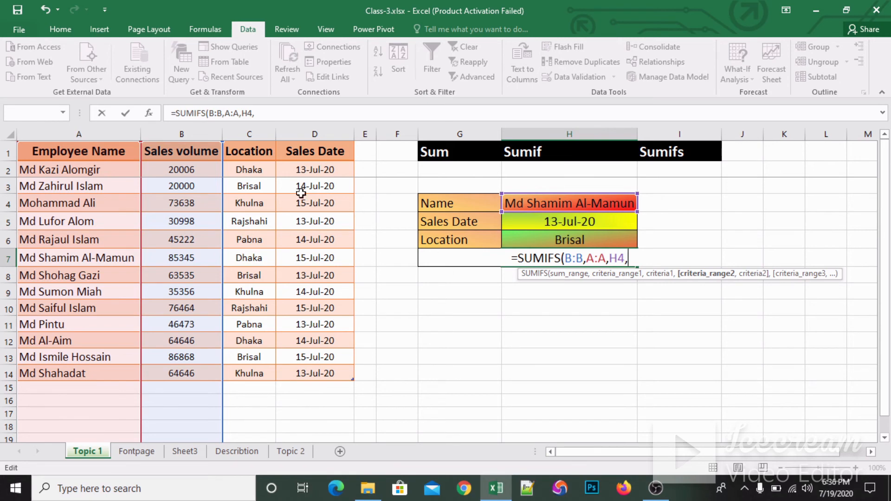
Step: Add the second criteria pair to the H7 SUMIFS formula: Sales Date column D:D with the date in H5
{"action": "left_click", "coordinate": [318, 134]}
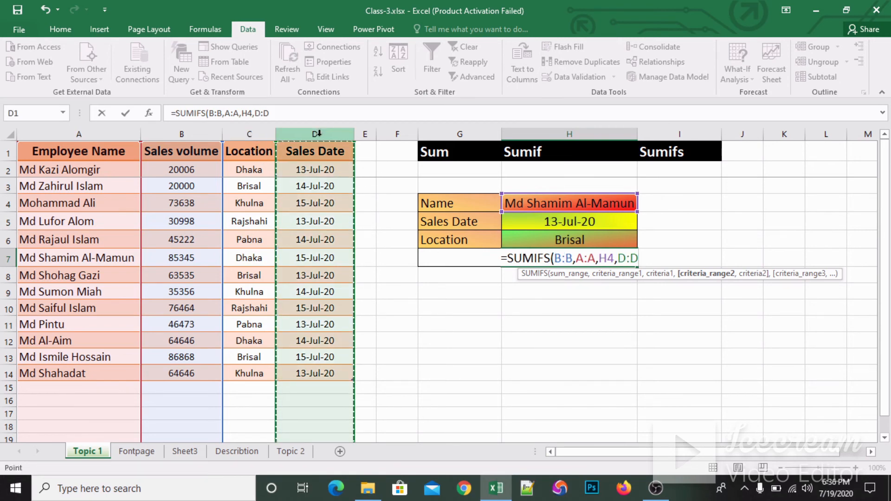
{"action": "type", "text": ","}
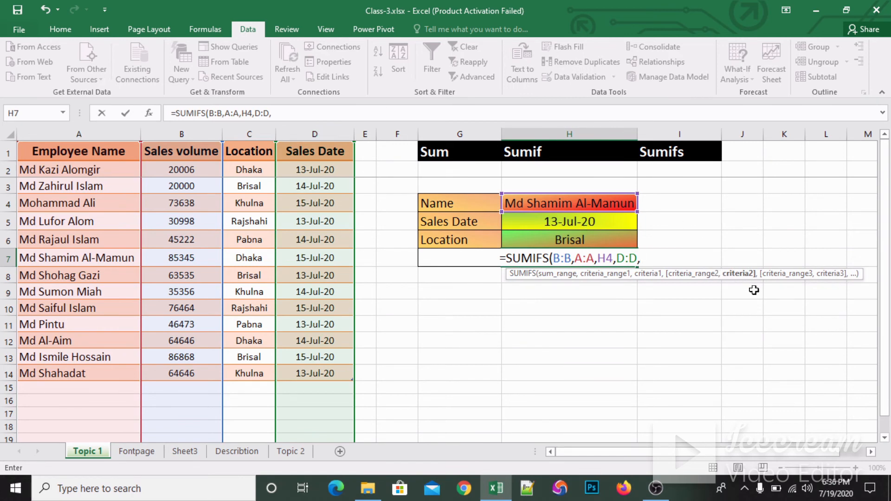
{"action": "left_click", "coordinate": [577, 223]}
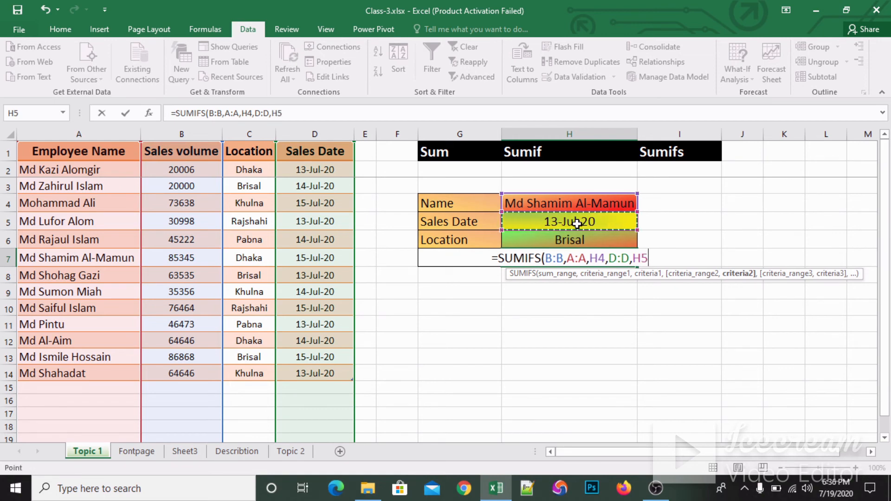
{"action": "type", "text": ","}
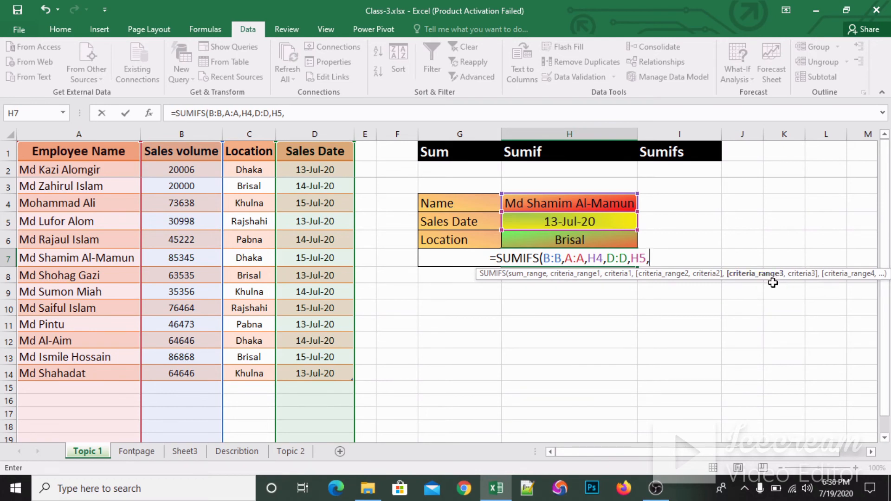
Step: Complete the H7 SUMIFS formula with the third criteria pair: Location column C:C with the location in H6
{"action": "left_click", "coordinate": [253, 136]}
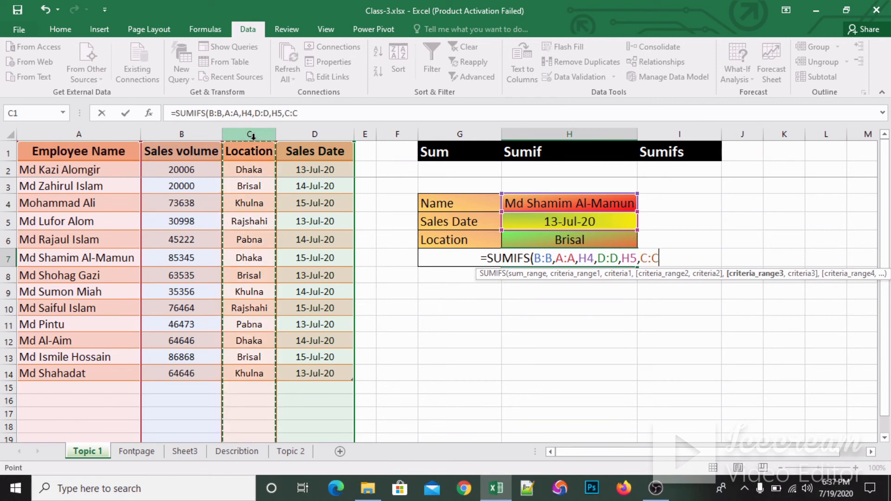
{"action": "type", "text": ","}
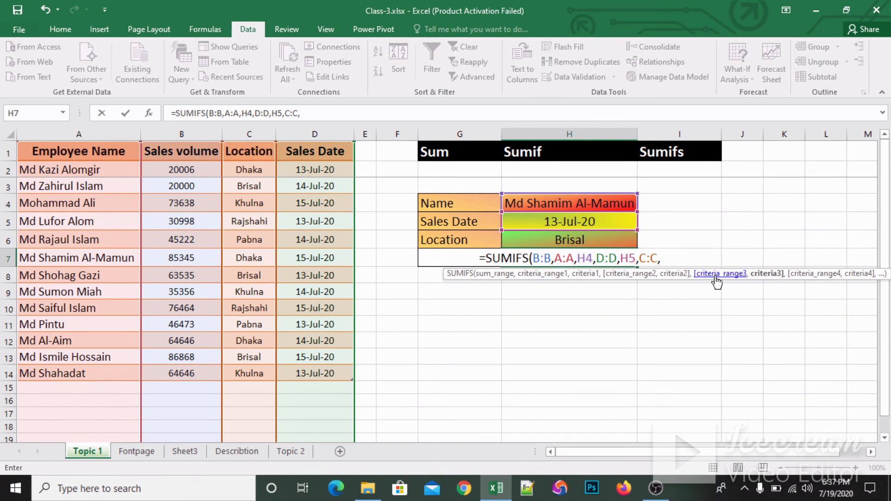
{"action": "left_click", "coordinate": [589, 236]}
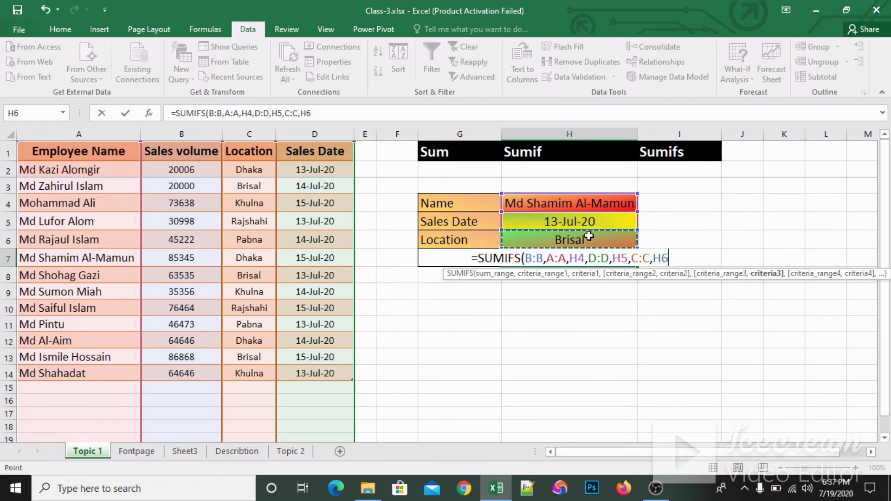
{"action": "key", "text": "Return"}
{"action": "key", "text": "Up"}
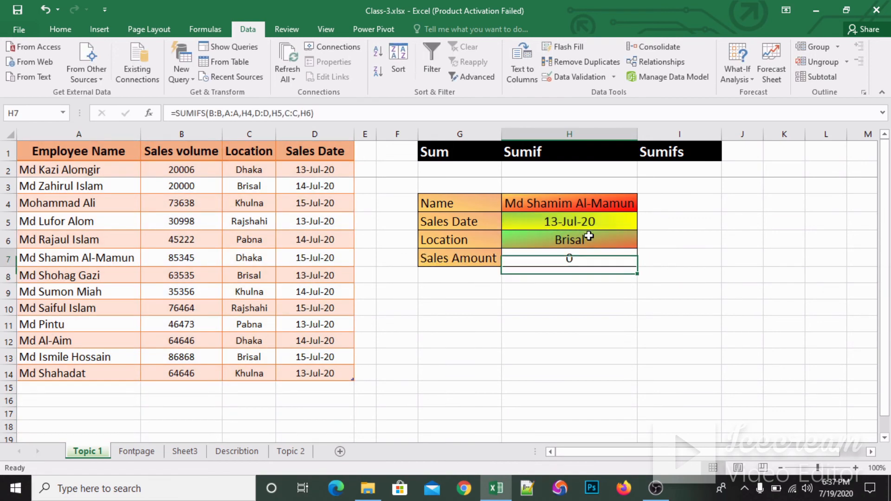
{"action": "key", "text": "Down"}
{"action": "key", "text": "Up"}
{"action": "key", "text": "Down"}
{"action": "key", "text": "Up"}
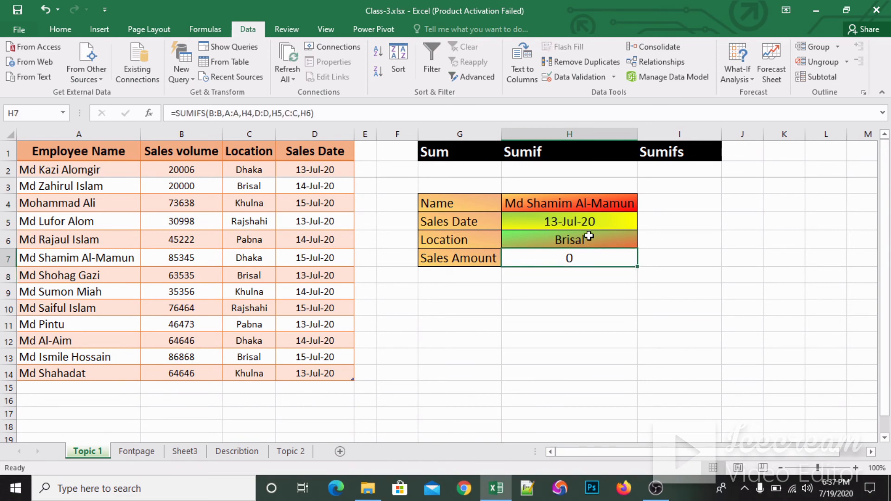
Step: Check the selected employee's record in row 7 and set the Sales Date criterion in H5 to 15-Jul-20
{"action": "key", "text": "Up"}
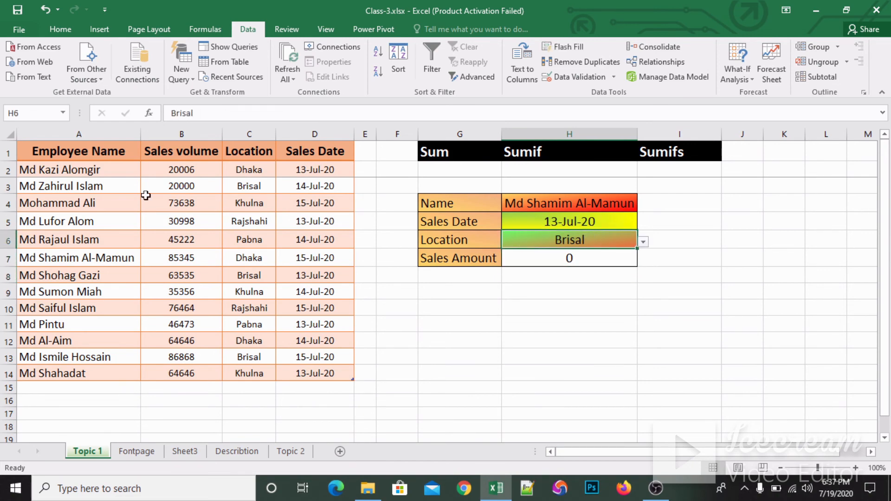
{"action": "left_click", "coordinate": [105, 261]}
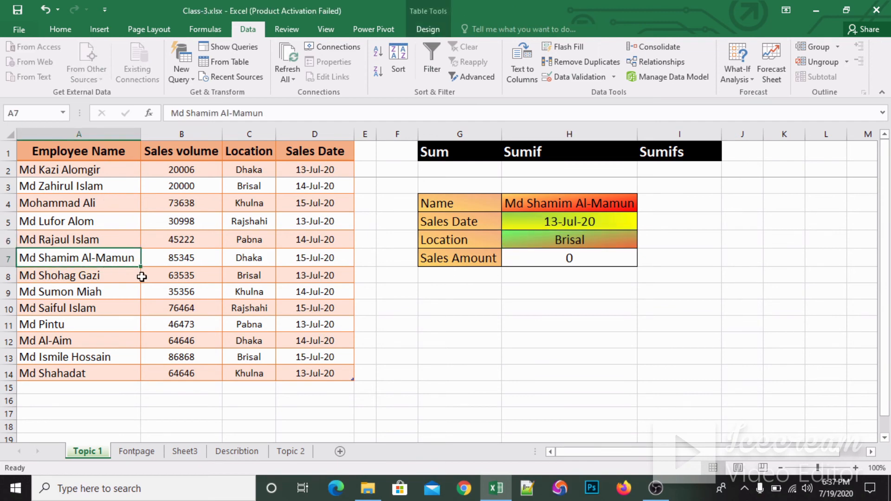
{"action": "key", "text": "shift+Right"}
{"action": "key", "text": "shift+Right"}
{"action": "key", "text": "shift+Right"}
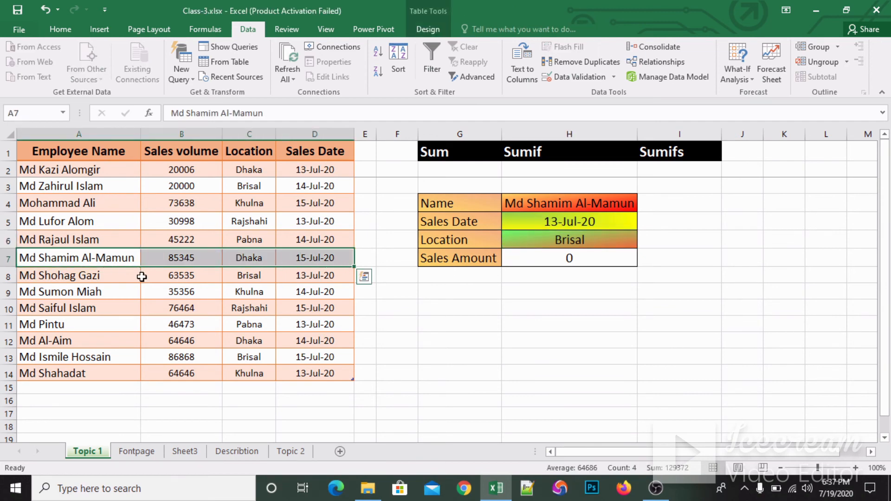
{"action": "left_click", "coordinate": [317, 256]}
{"action": "key", "text": "ctrl+c"}
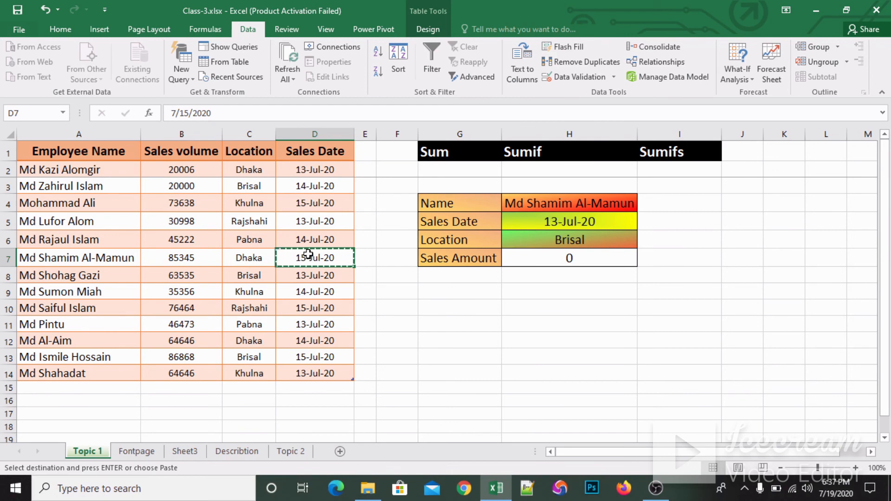
{"action": "left_click", "coordinate": [572, 221]}
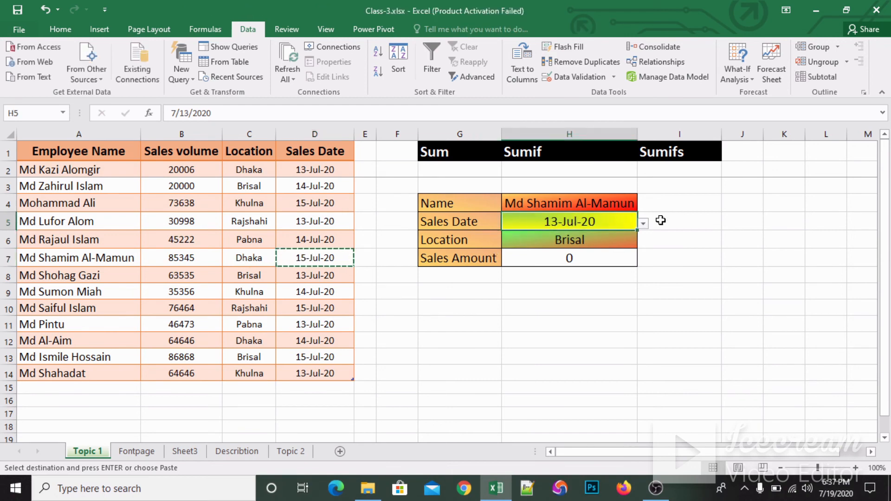
{"action": "left_click", "coordinate": [643, 225]}
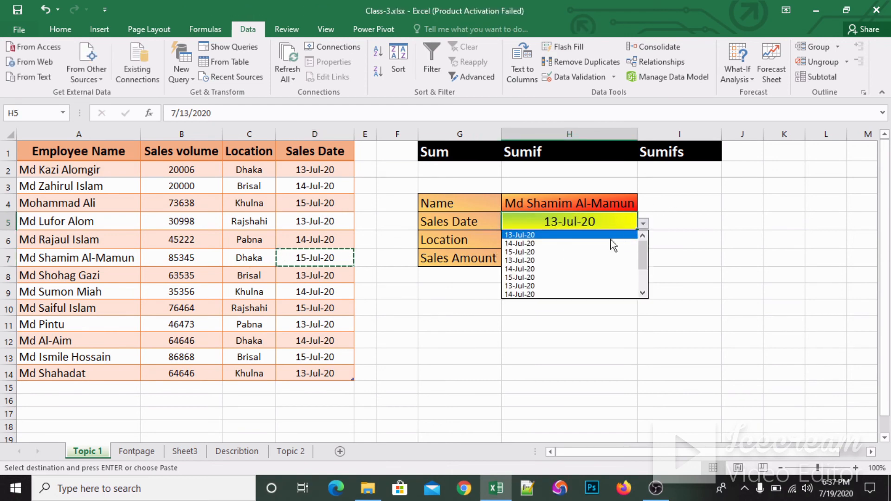
{"action": "left_click", "coordinate": [587, 252]}
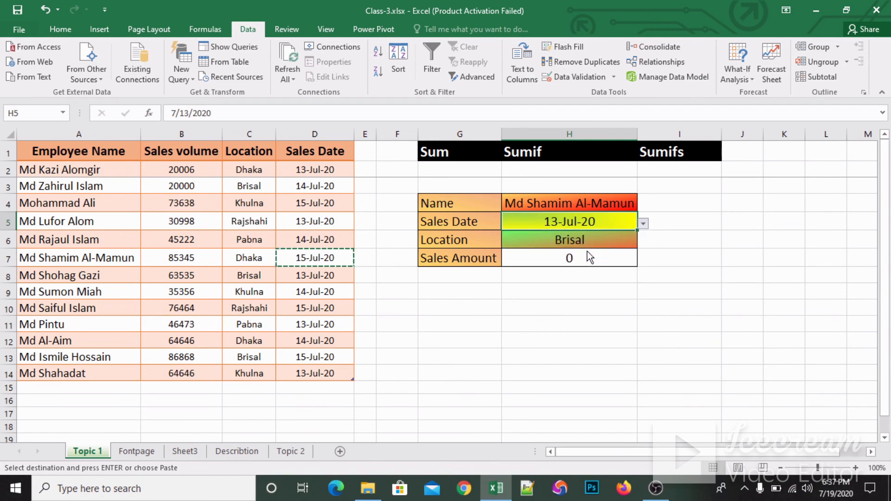
Step: Set the Location criterion in H6 to Dhaka
{"action": "left_click", "coordinate": [581, 239]}
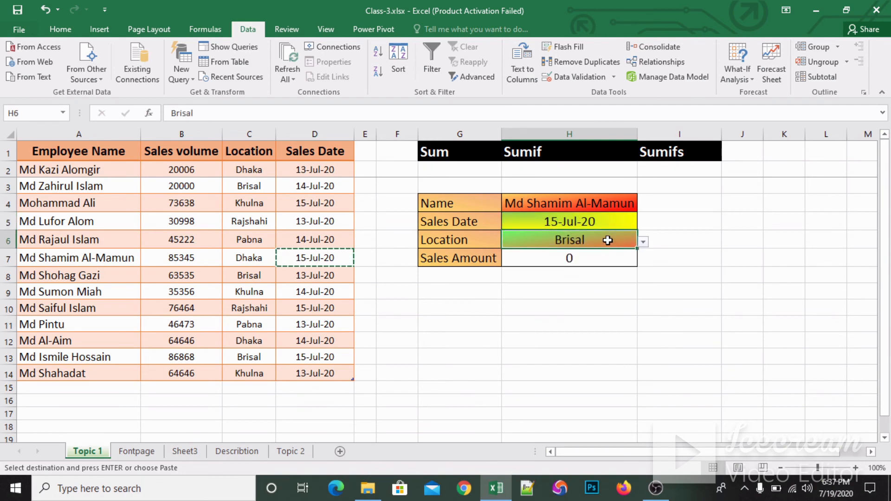
{"action": "left_click", "coordinate": [644, 242]}
{"action": "left_click", "coordinate": [542, 288]}
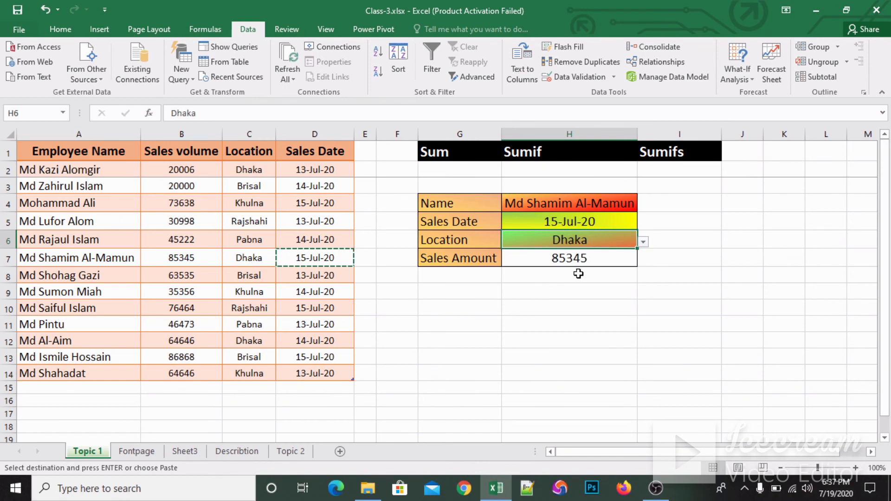
Step: Compare the Sales Amount result in H7 with the employee's sales record in row 7 of the table
{"action": "left_click", "coordinate": [595, 266]}
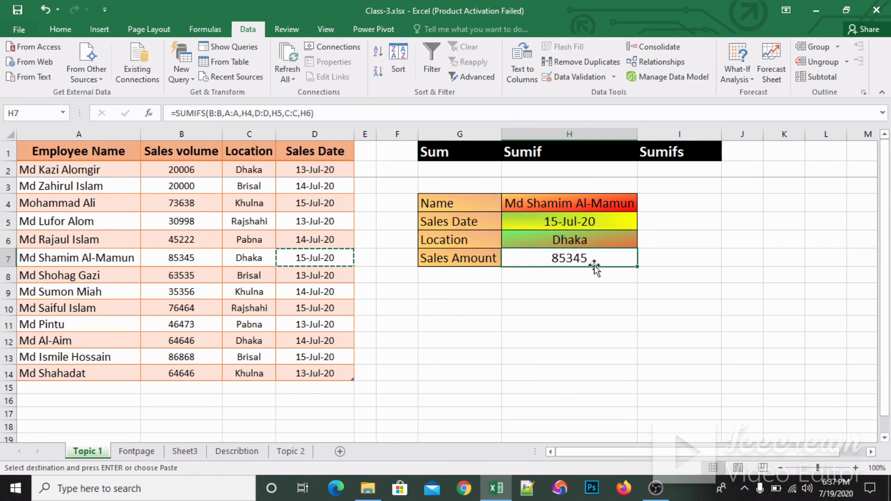
{"action": "key", "text": "Left"}
{"action": "key", "text": "Left"}
{"action": "key", "text": "Left"}
{"action": "key", "text": "Left"}
{"action": "key", "text": "Left"}
{"action": "key", "text": "Left"}
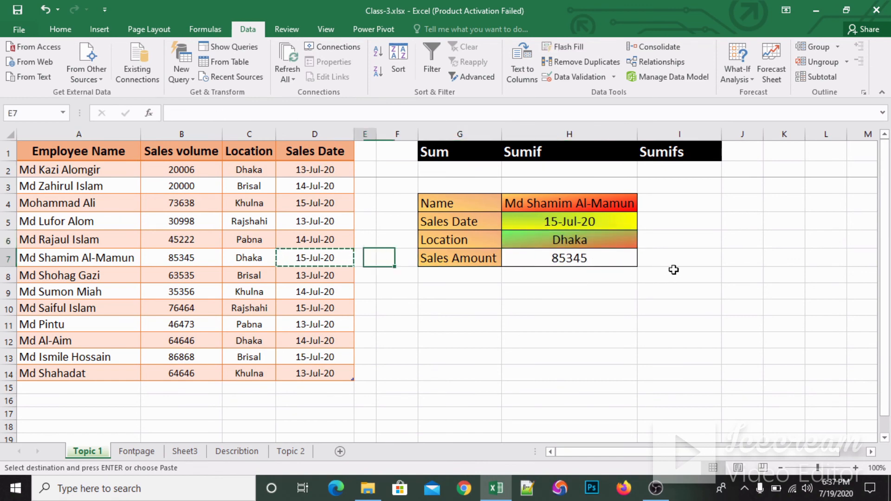
{"action": "key", "text": "Right"}
{"action": "key", "text": "Right"}
{"action": "key", "text": "Right"}
{"action": "key", "text": "Right"}
{"action": "key", "text": "Right"}
{"action": "key", "text": "Right"}
{"action": "key", "text": "Right"}
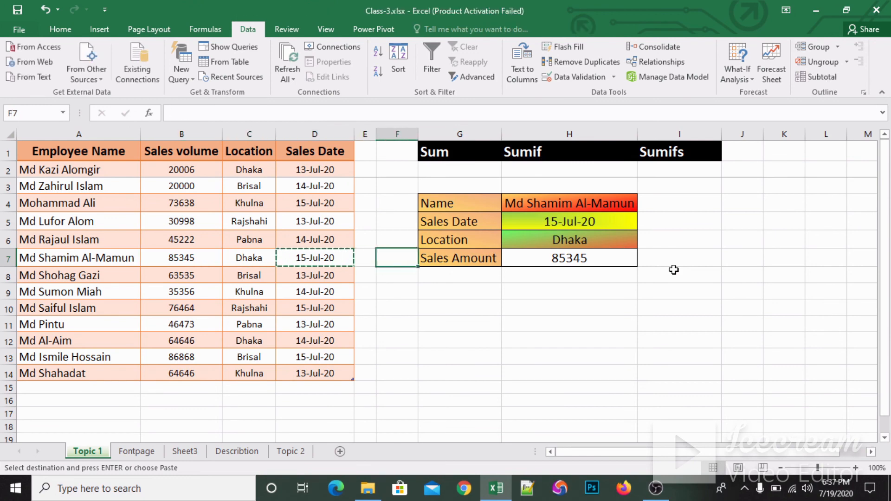
{"action": "key", "text": "Left"}
{"action": "key", "text": "Left"}
{"action": "key", "text": "Right"}
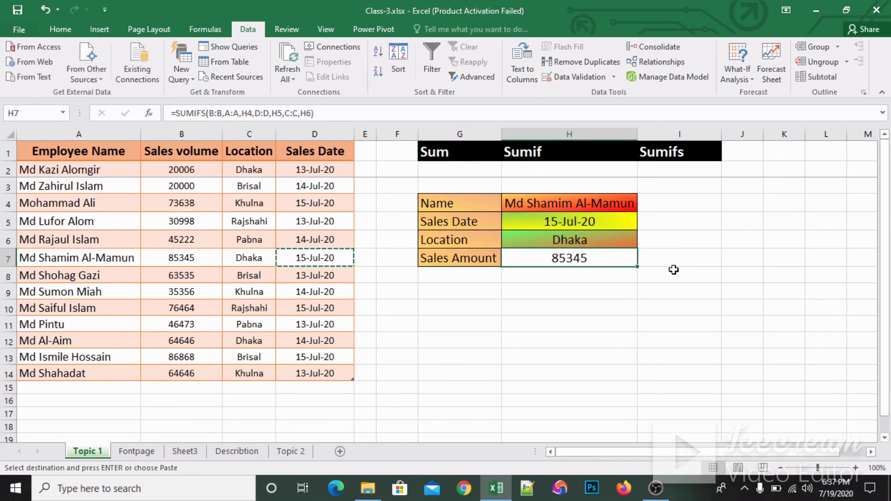
Step: Examine how the name, date and location criteria in H4:H6 determine the Sales Amount drawn from the sales table
{"action": "left_click", "coordinate": [601, 199]}
{"action": "left_click", "coordinate": [584, 218]}
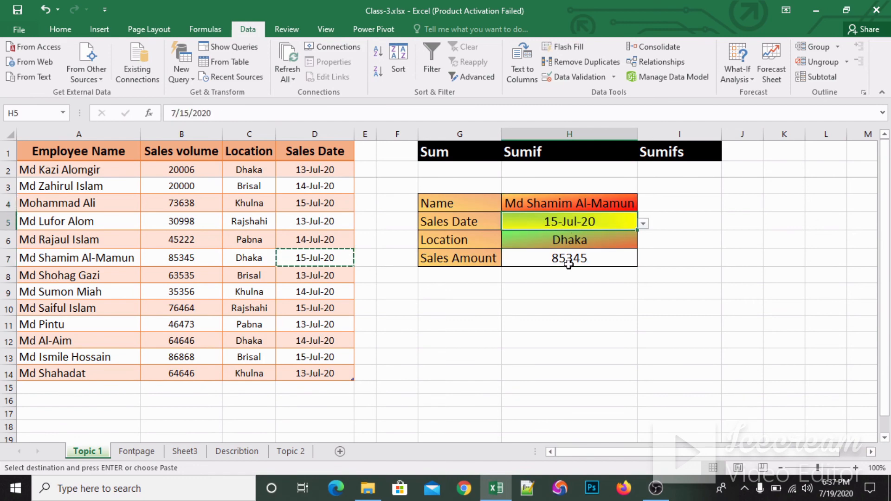
{"action": "left_click", "coordinate": [569, 264]}
{"action": "left_click", "coordinate": [574, 240]}
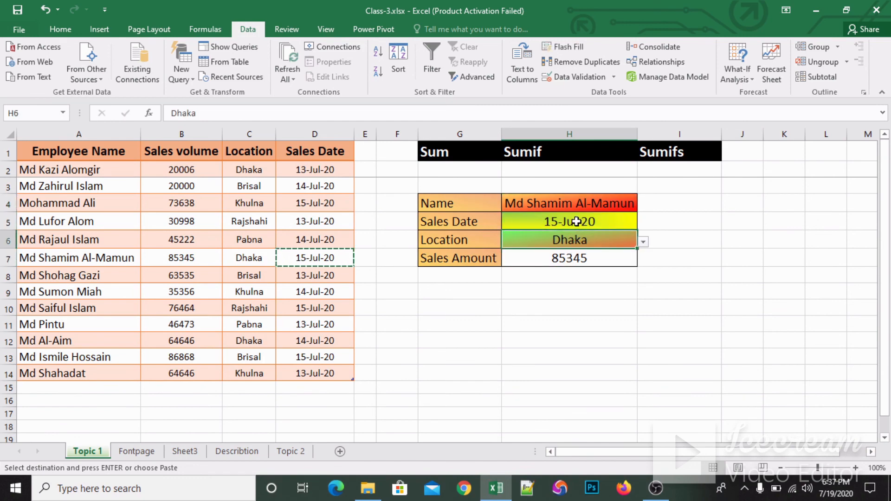
{"action": "left_click", "coordinate": [576, 222]}
{"action": "left_click", "coordinate": [576, 239]}
{"action": "left_click", "coordinate": [131, 385]}
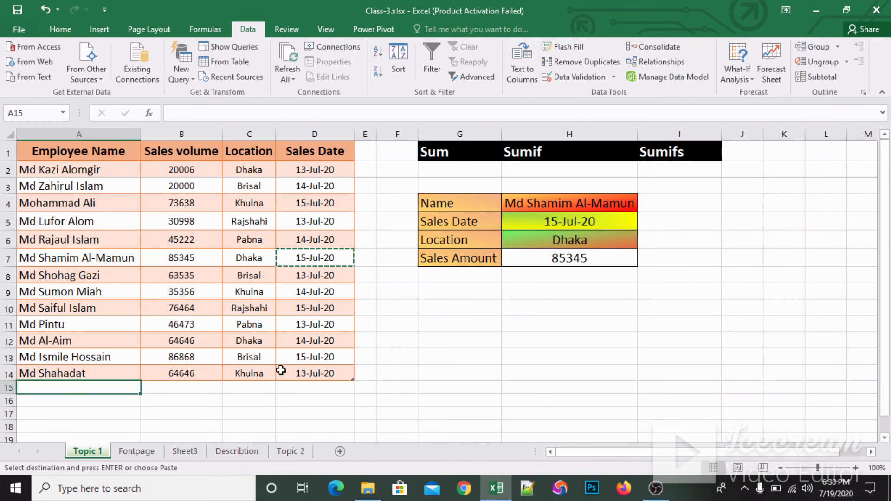
{"action": "left_click", "coordinate": [232, 389]}
{"action": "left_click", "coordinate": [255, 399]}
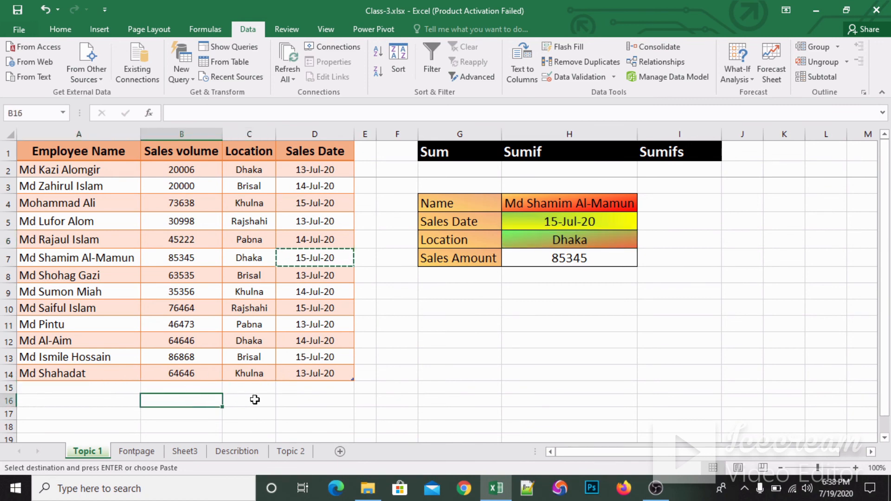
{"action": "left_click", "coordinate": [571, 243]}
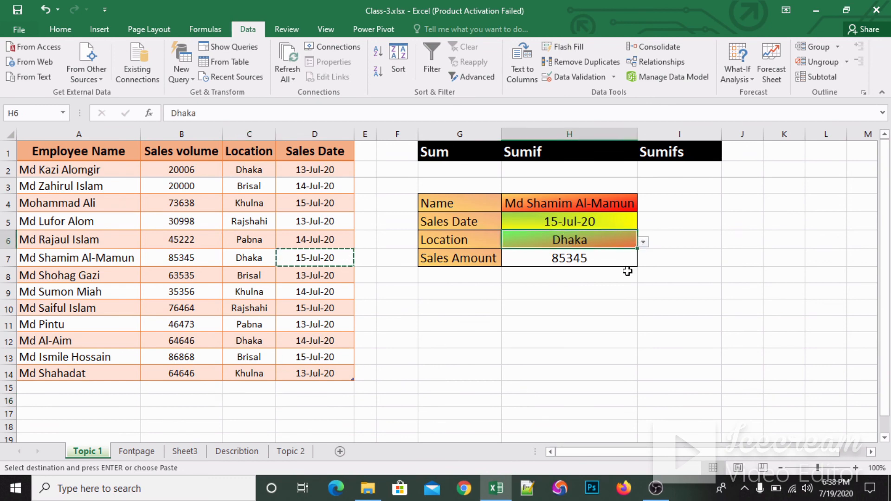
{"action": "left_click", "coordinate": [606, 262]}
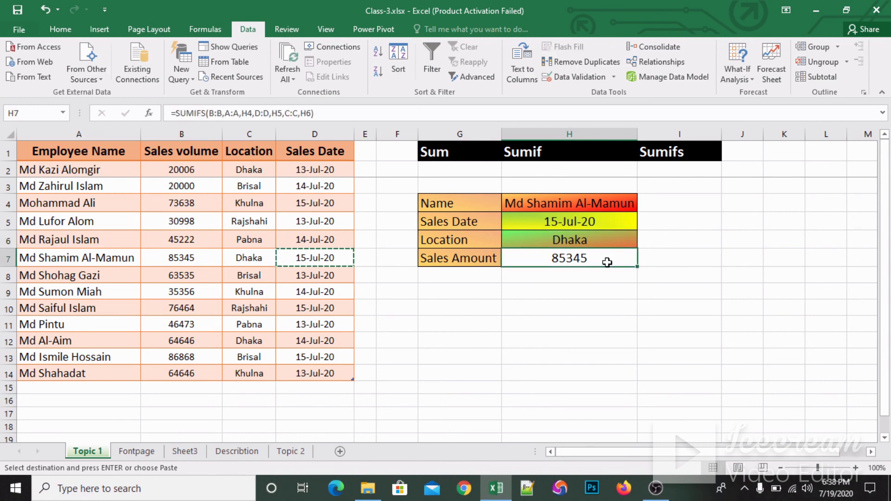
{"action": "left_click", "coordinate": [615, 237]}
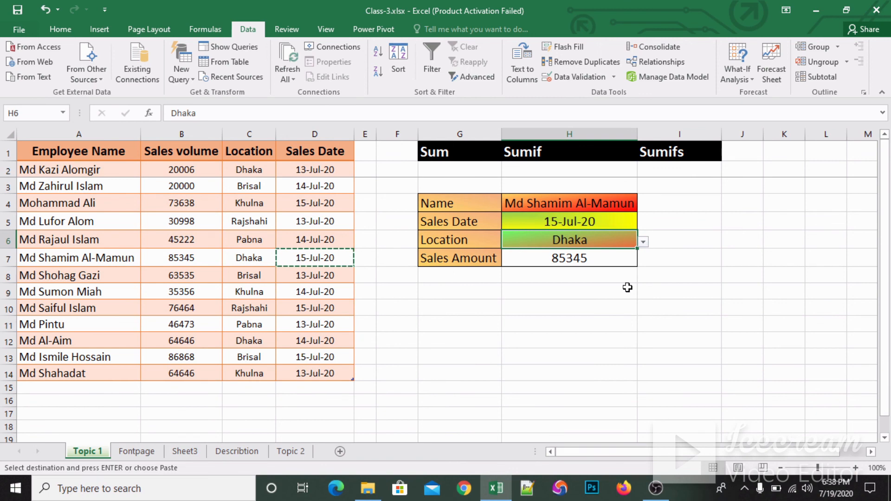
{"action": "left_click", "coordinate": [158, 359]}
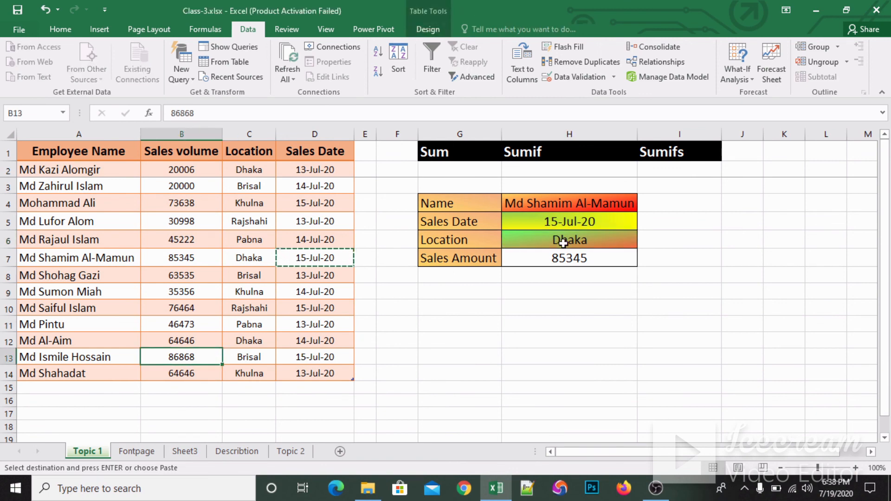
{"action": "left_click", "coordinate": [575, 257]}
{"action": "left_click", "coordinate": [626, 306]}
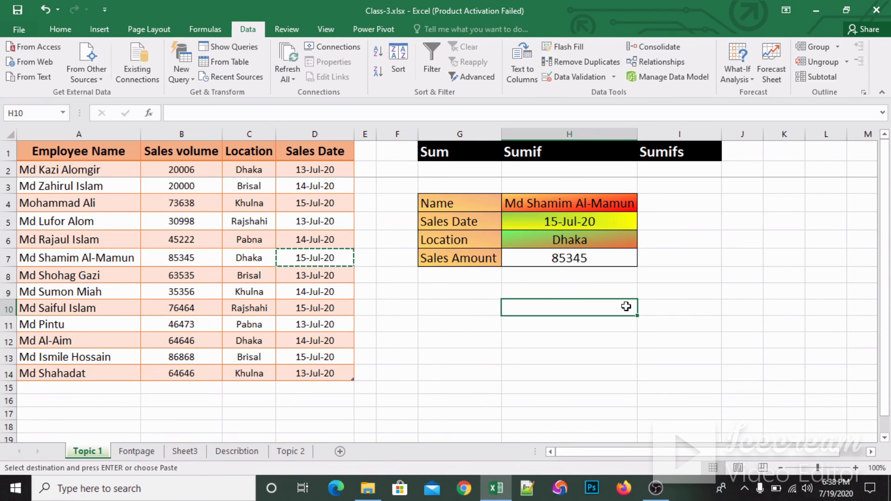
Step: Switch to Sheet3 and review the Sumif entry under Today's Topic
{"action": "left_click", "coordinate": [193, 456]}
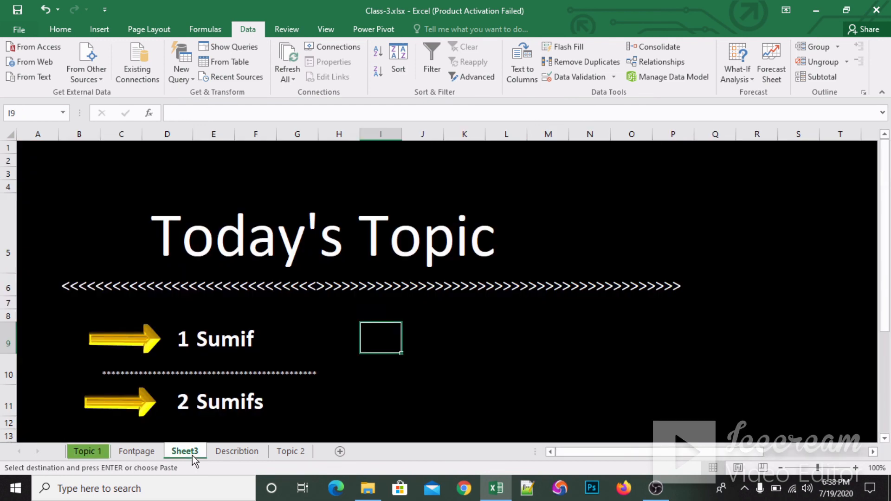
{"action": "left_click", "coordinate": [244, 349]}
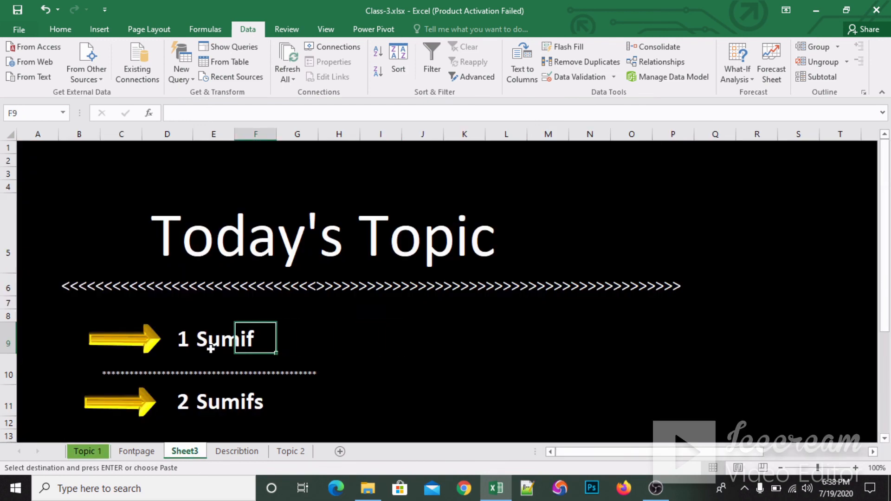